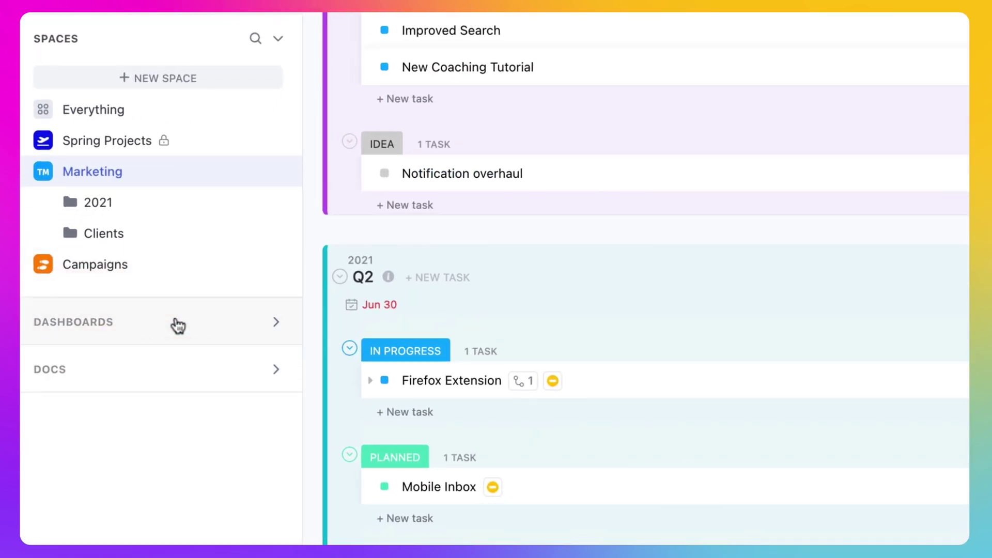
Step: Add the Time Tracking dashboard to Favorites, then collapse and re-expand the Dashboards list
click(176, 324)
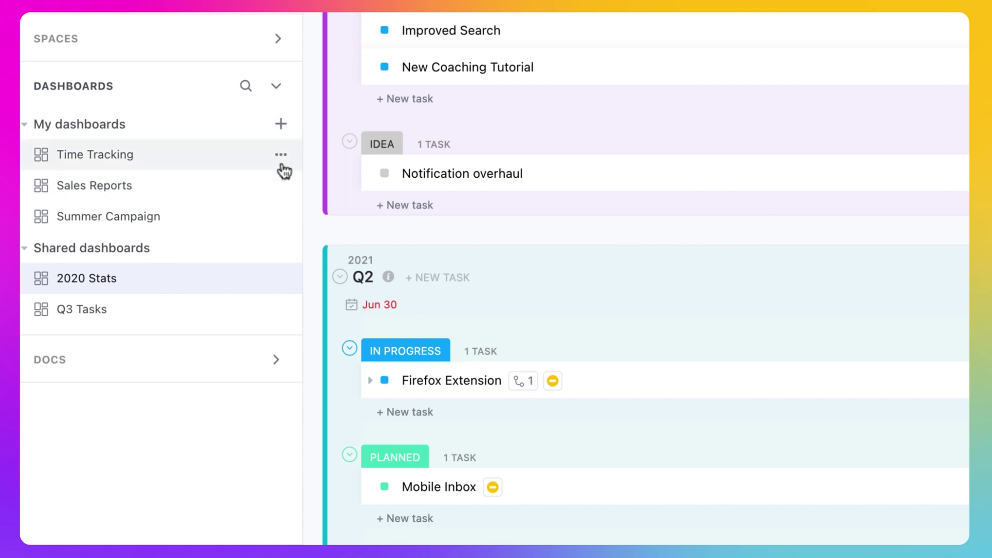
click(280, 155)
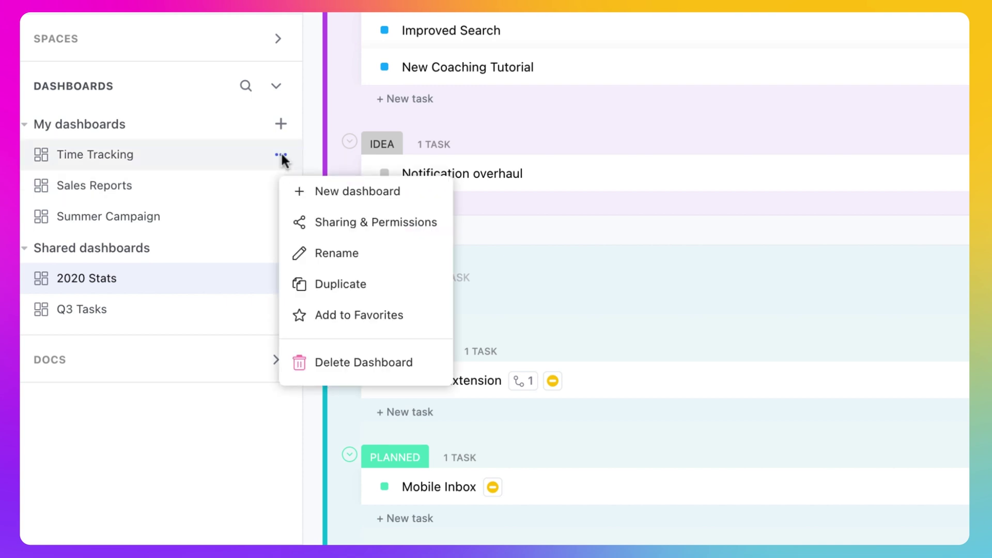
click(324, 316)
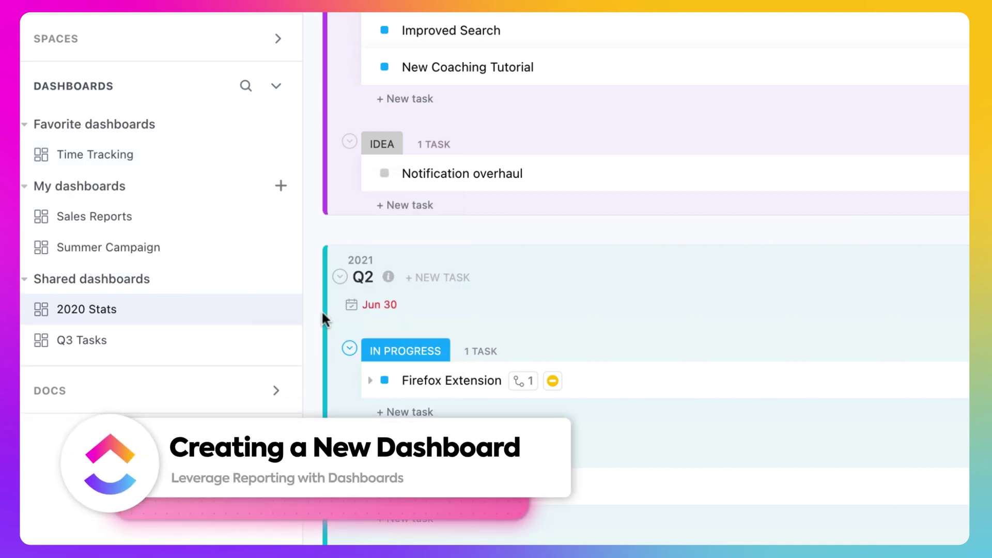
click(278, 93)
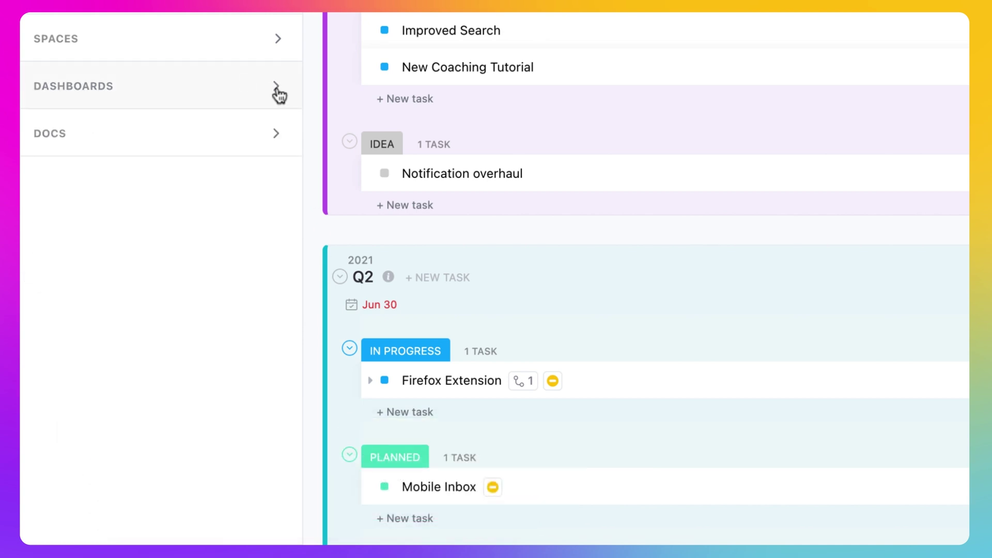
click(277, 89)
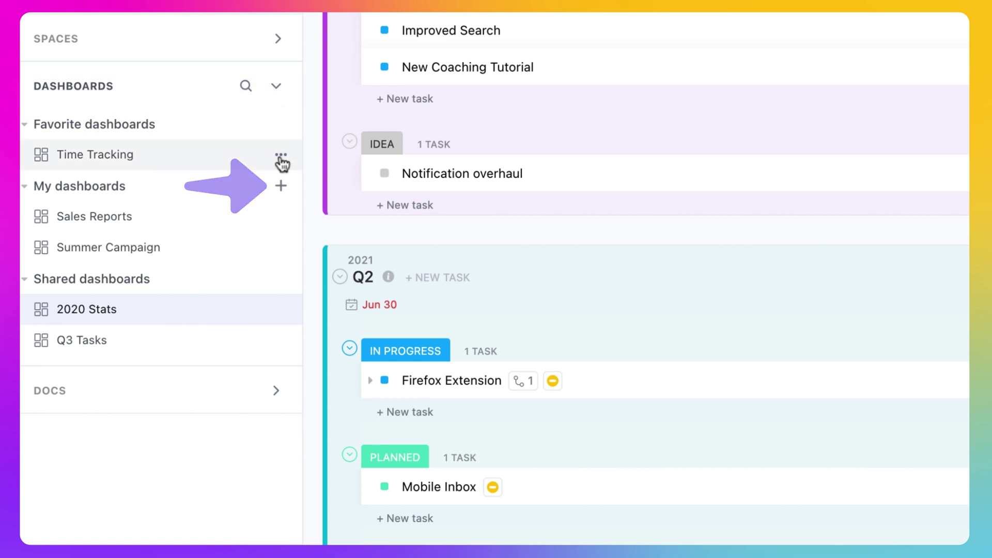
Step: Create a new dashboard named '2021 Stats' and bring up its Add widget gallery
click(281, 187)
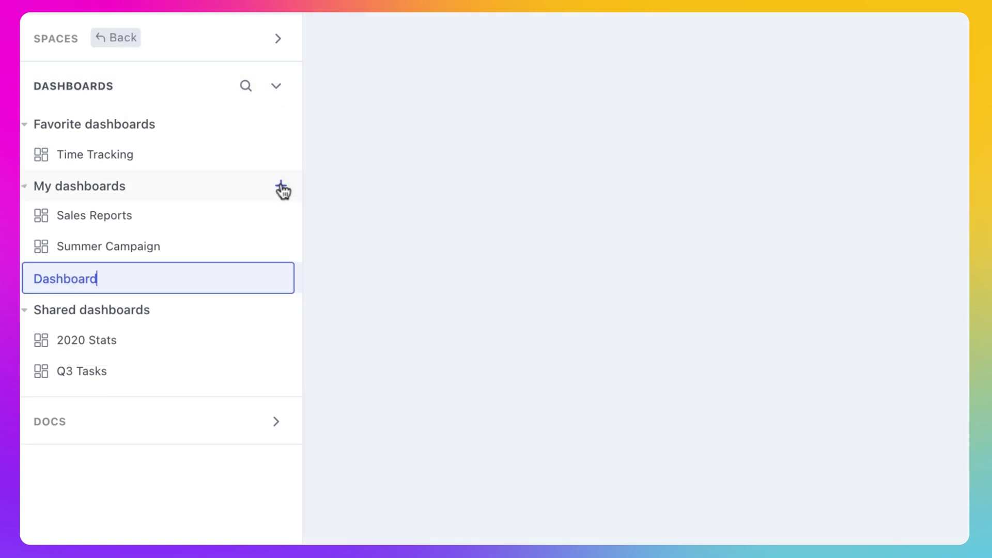
key(BackSpace)
key(BackSpace)
key(BackSpace)
key(BackSpace)
key(BackSpace)
key(BackSpace)
key(BackSpace)
key(BackSpace)
key(BackSpace)
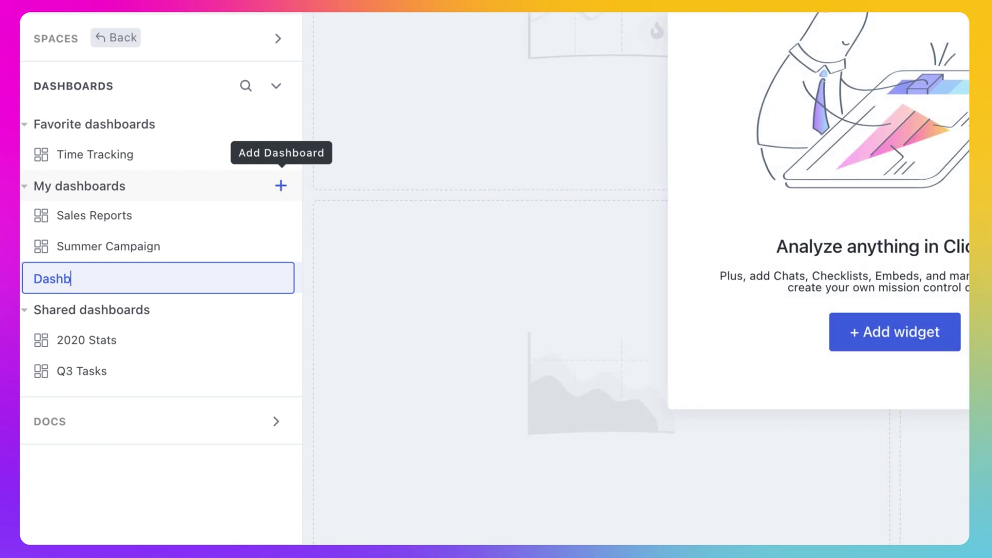
text(2021 Stats)
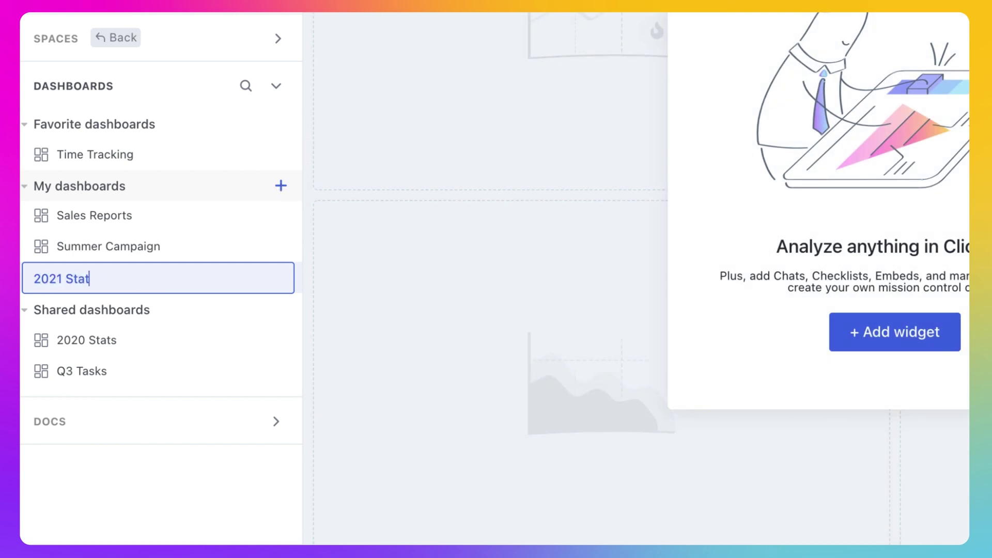
key(Return)
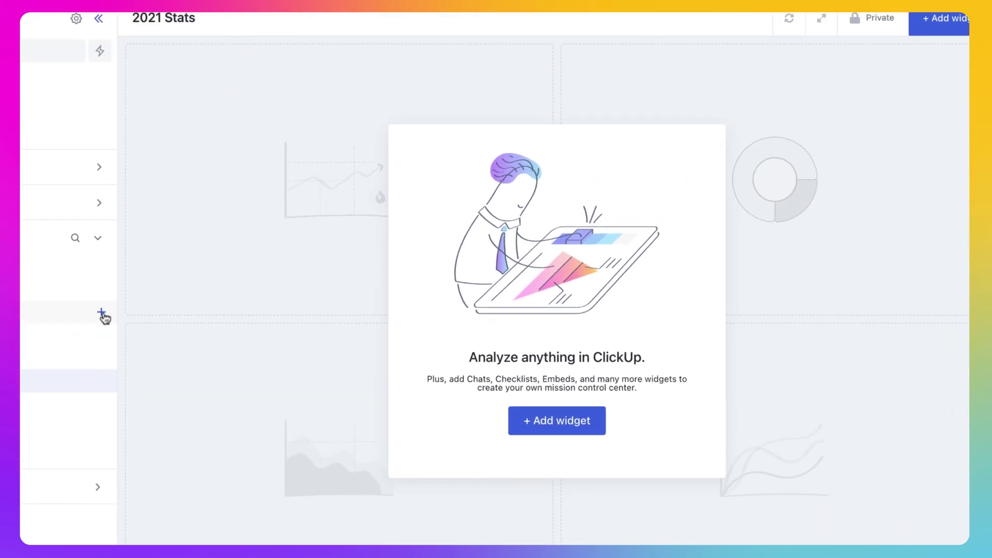
click(514, 426)
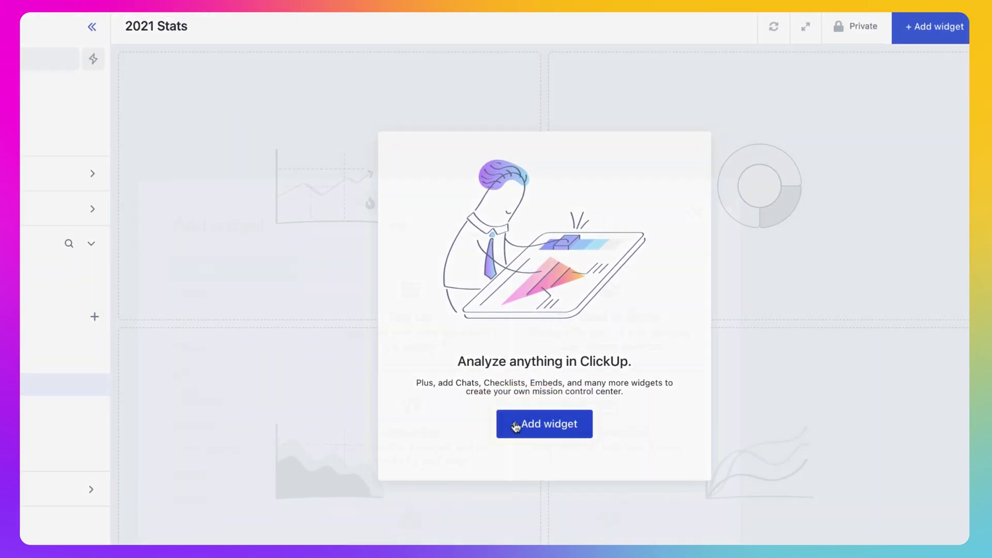
scroll(516, 427, down, 1)
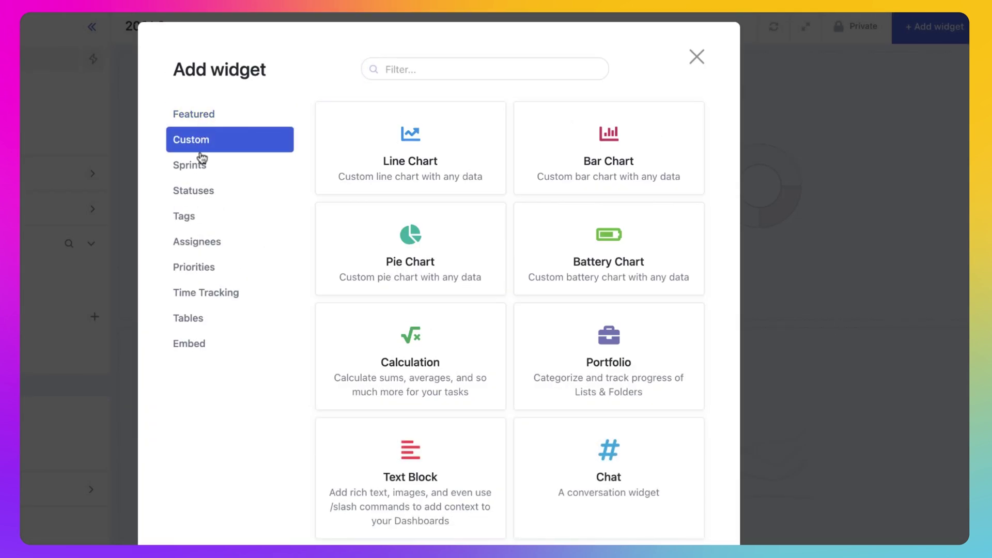
Step: Browse the Sprints, Statuses, Tags, Assignees, Priorities, Time Tracking, Tables and Custom widget categories, ending on Featured
click(200, 165)
click(195, 204)
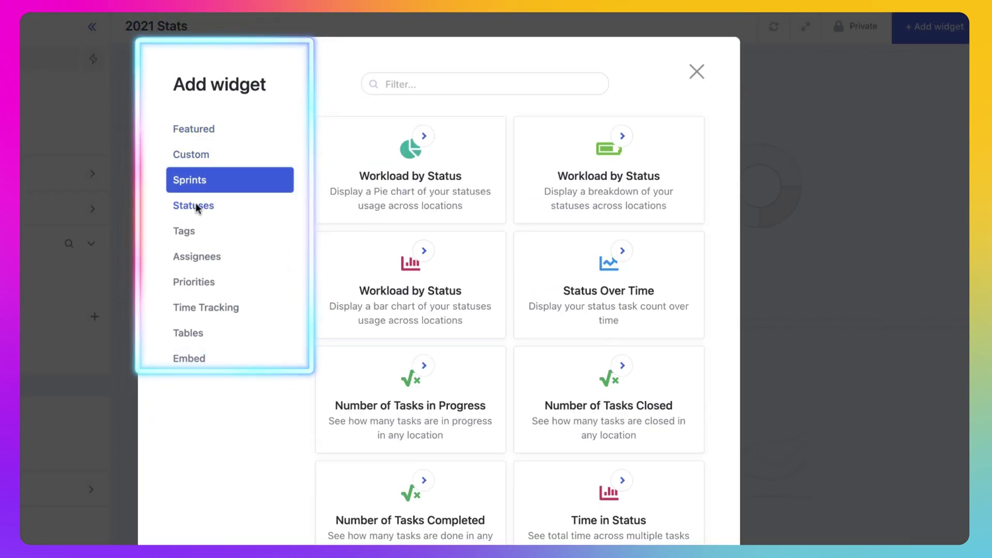
click(194, 234)
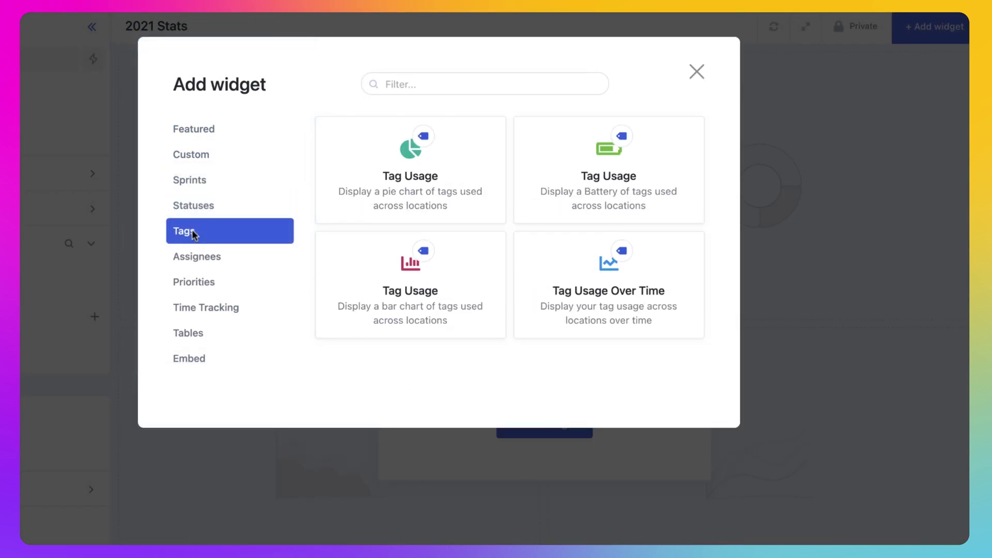
click(195, 264)
click(192, 280)
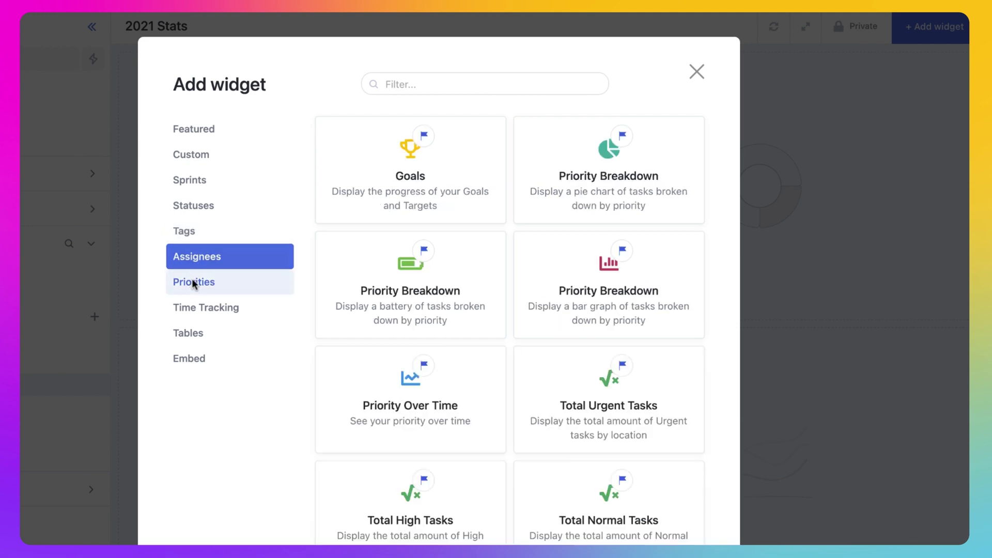
click(195, 308)
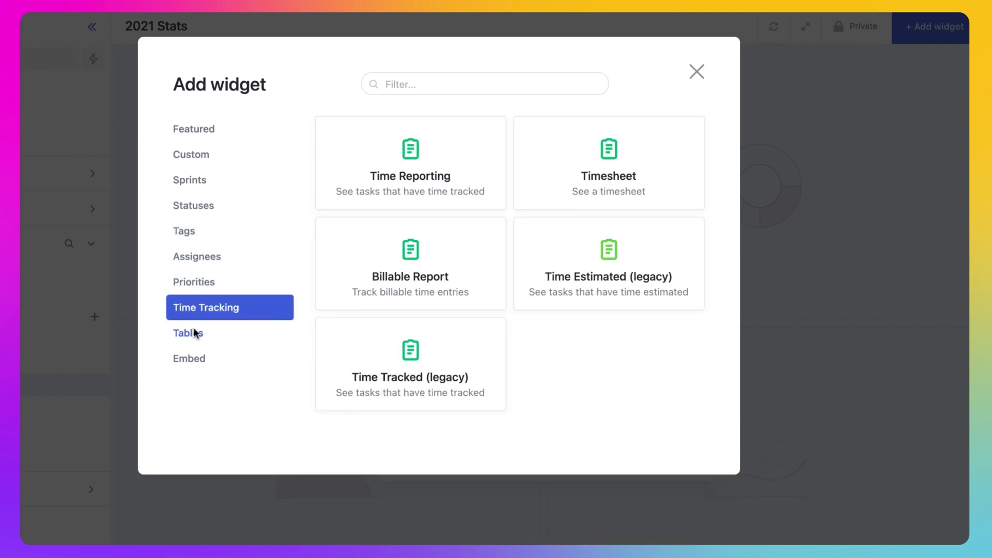
click(194, 331)
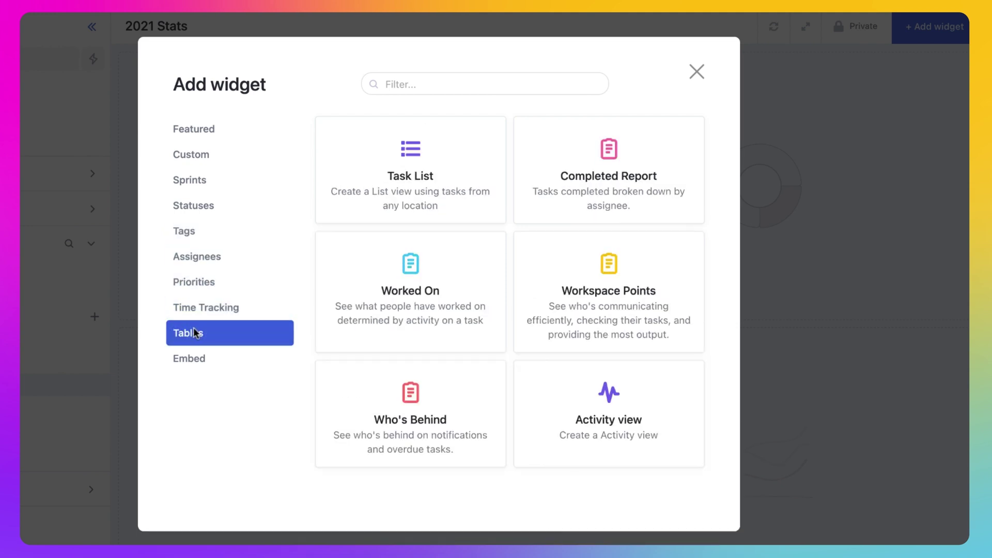
click(196, 131)
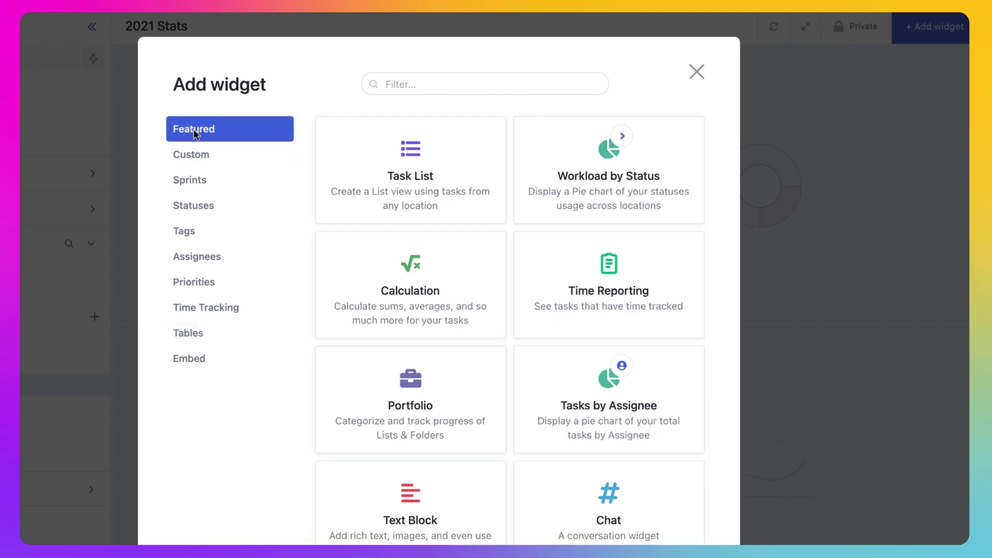
click(189, 155)
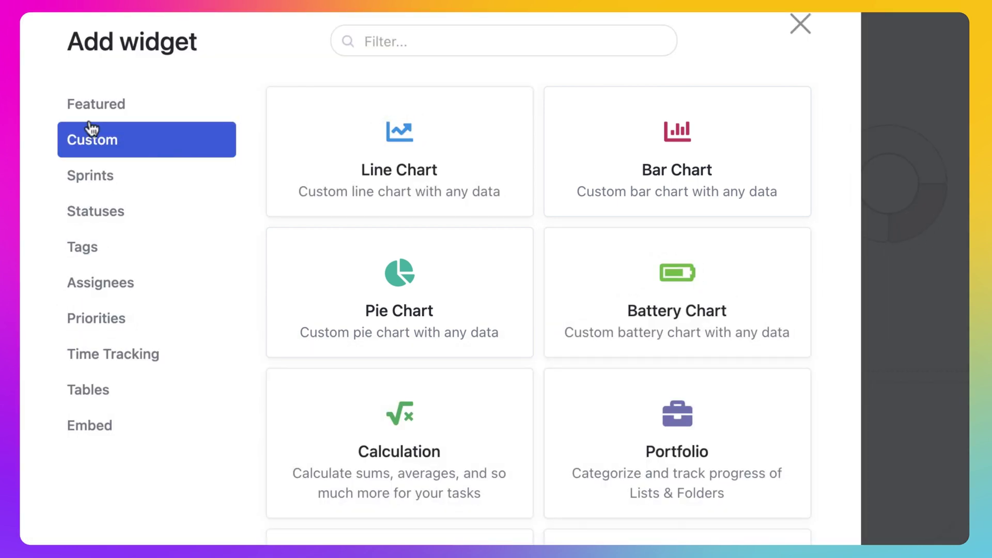
click(93, 103)
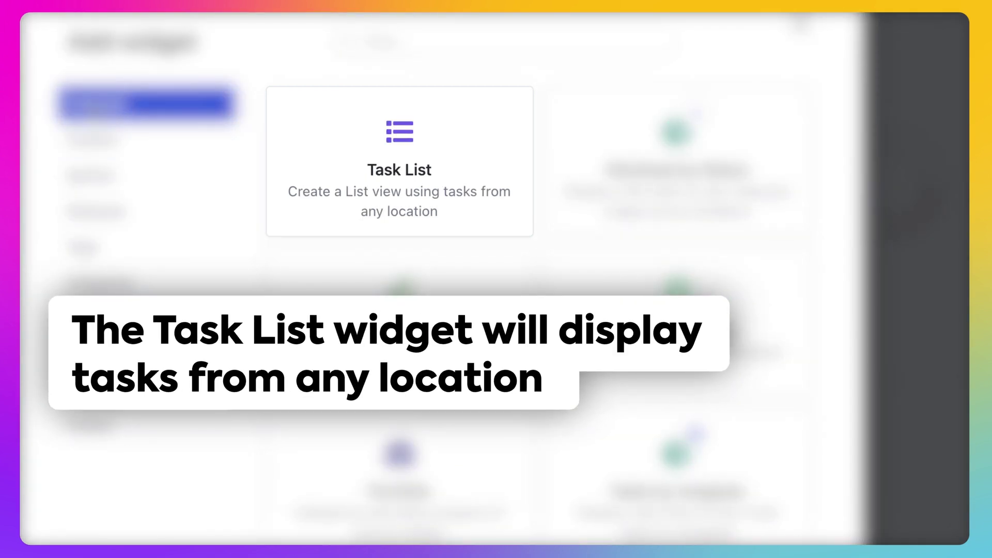
Step: Scroll the Add widget dialog and switch to the Custom category's Line, Bar, Pie and Battery charts
scroll(444, 279, down, 5)
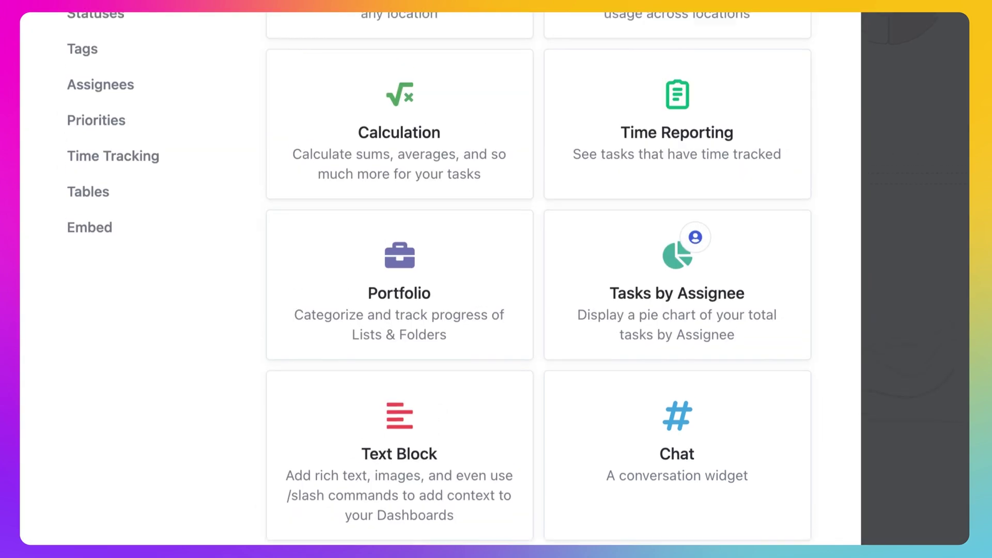
scroll(93, 138, up, 4)
click(92, 169)
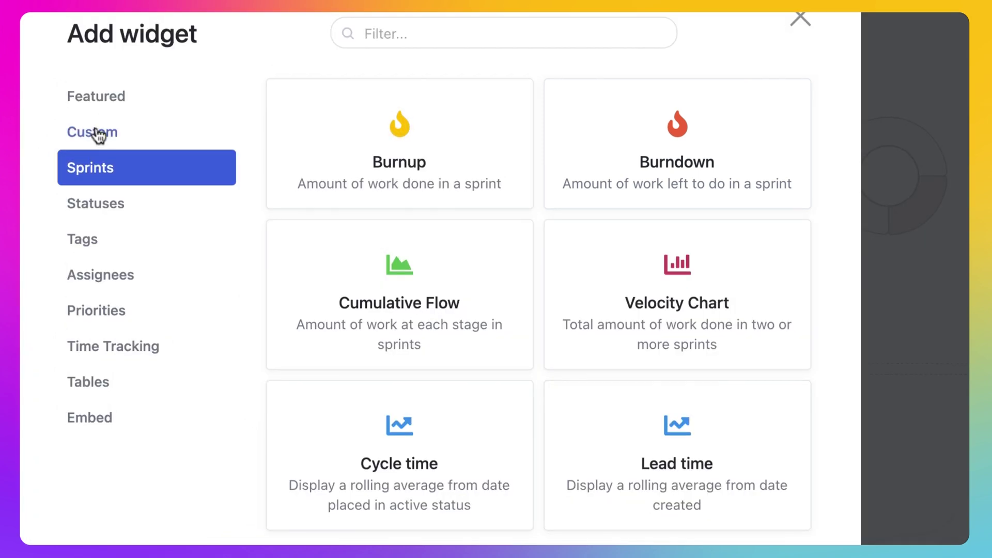
scroll(98, 133, down, 10)
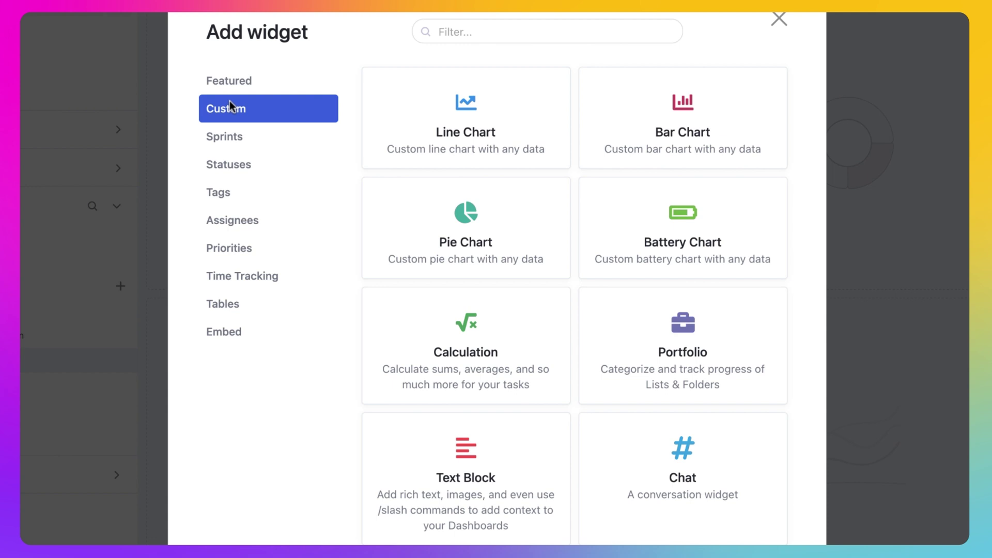
Step: Start a Pie Chart widget and name it 'Q1-Q3 Stats'
click(421, 223)
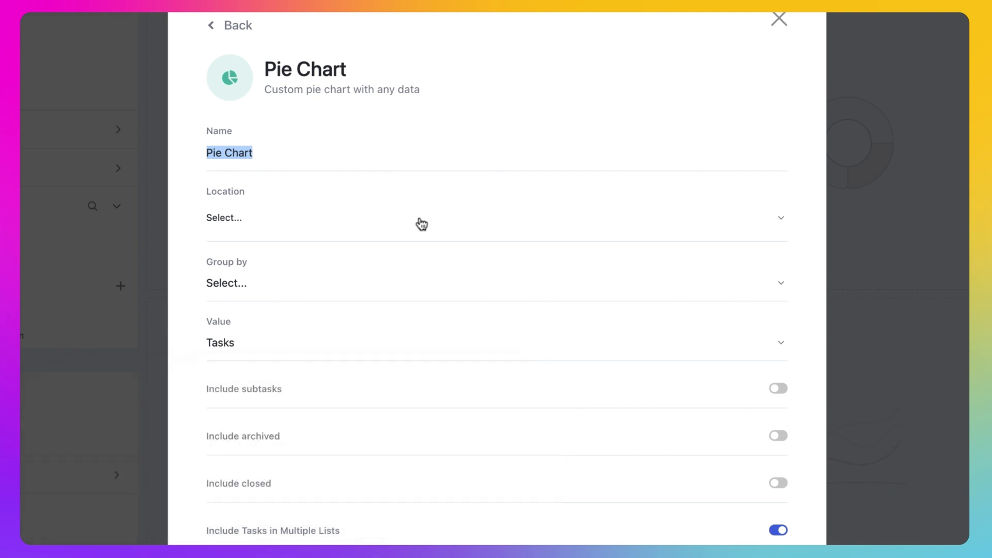
scroll(421, 223, down, 1)
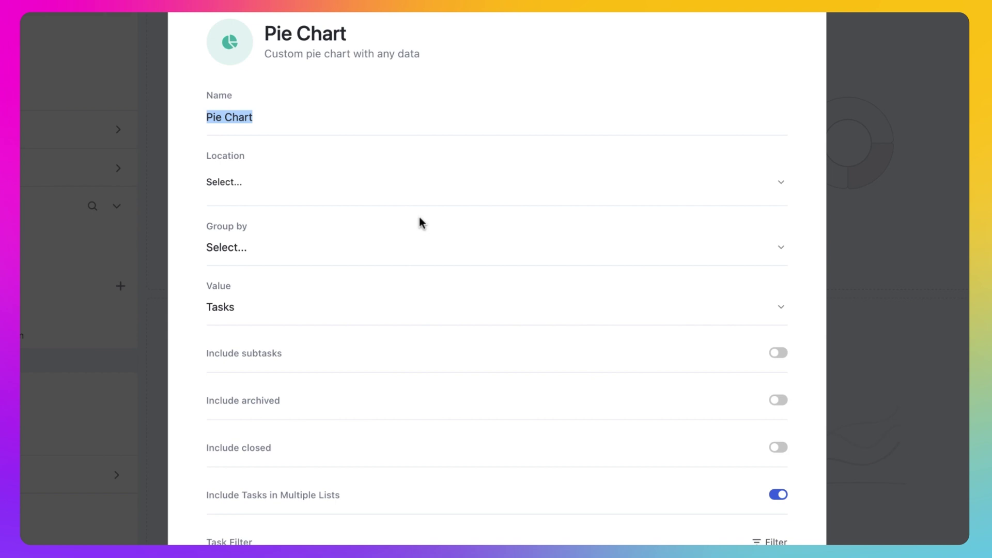
text(Q1-Q)
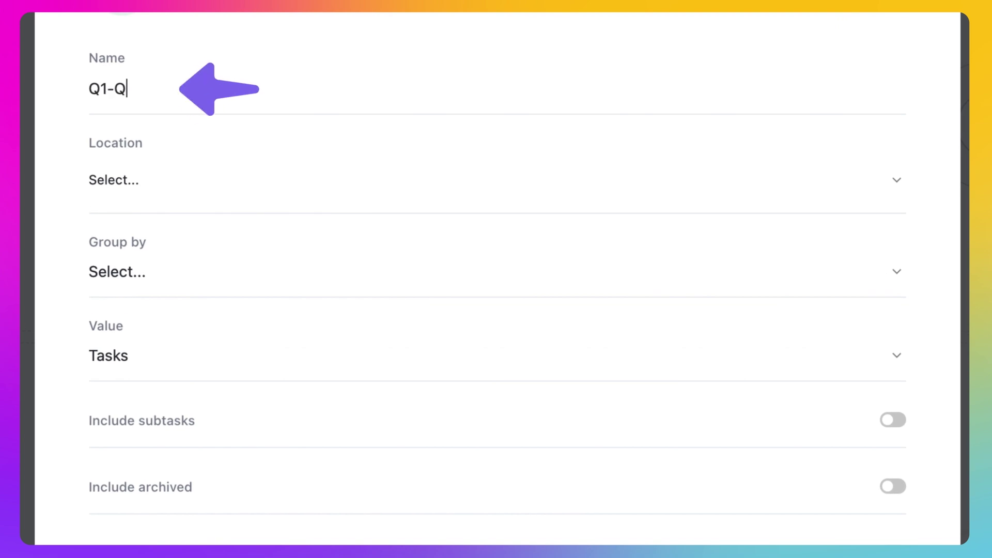
text(3 Stats)
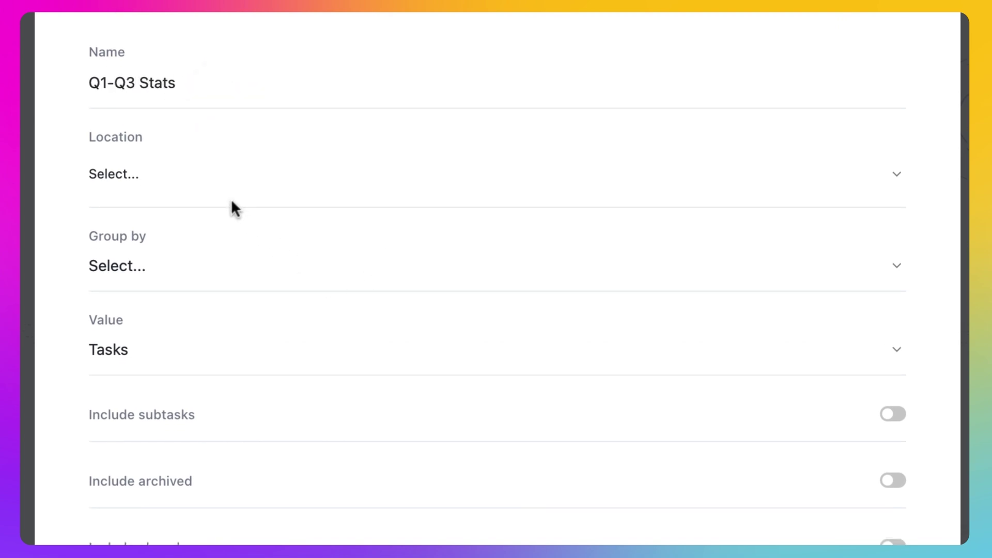
click(230, 190)
Step: Point the pie chart at the Marketing > 2021 folder, grouped by Status and counting Tasks
click(321, 336)
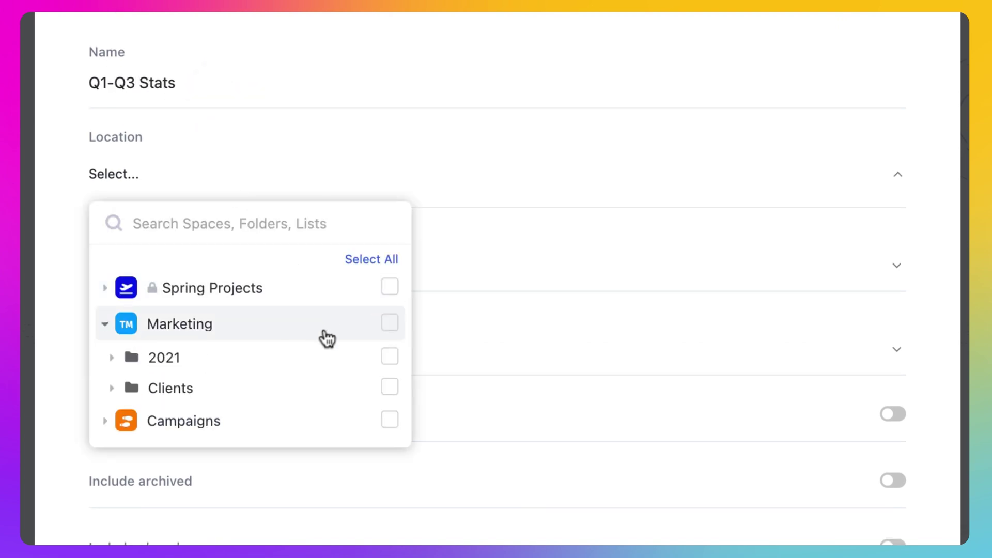
click(390, 357)
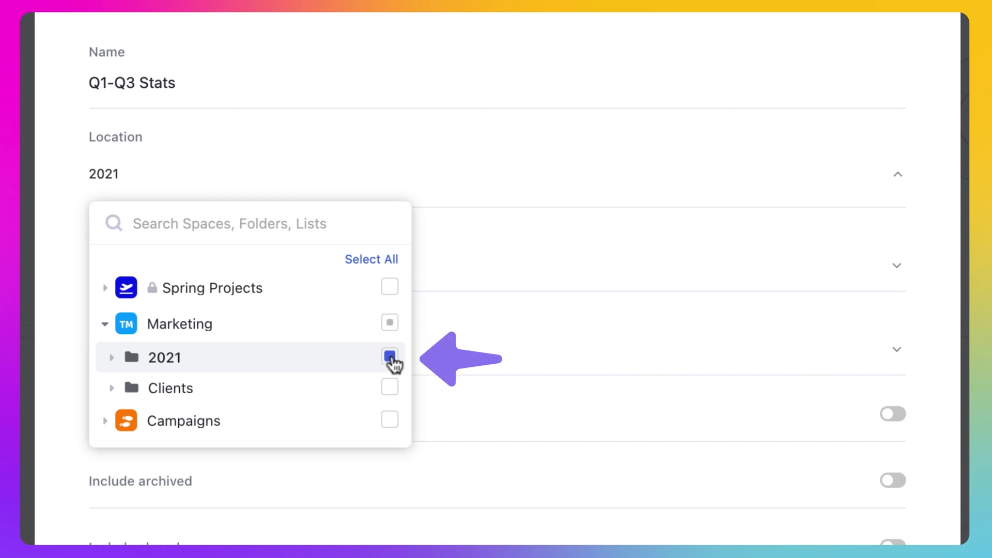
click(473, 278)
click(475, 279)
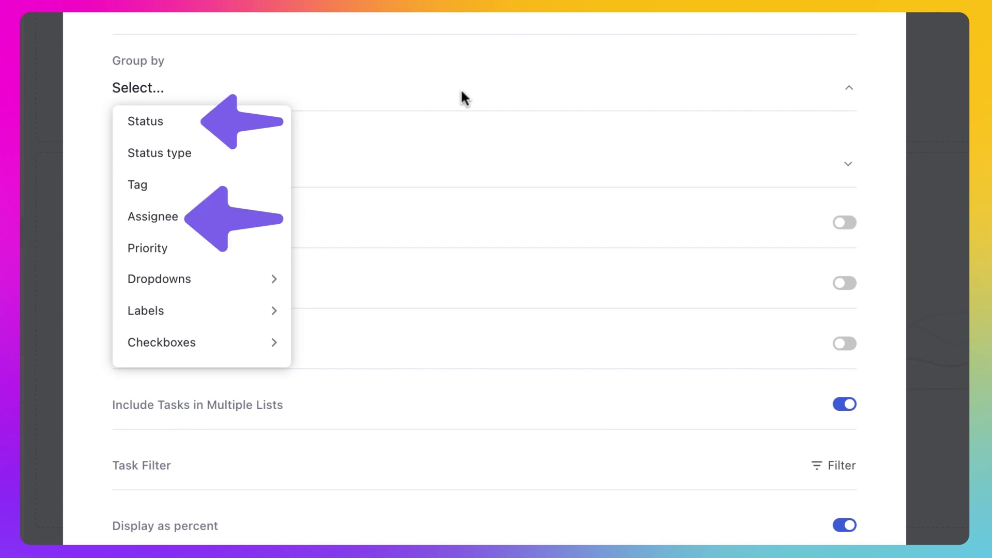
click(243, 123)
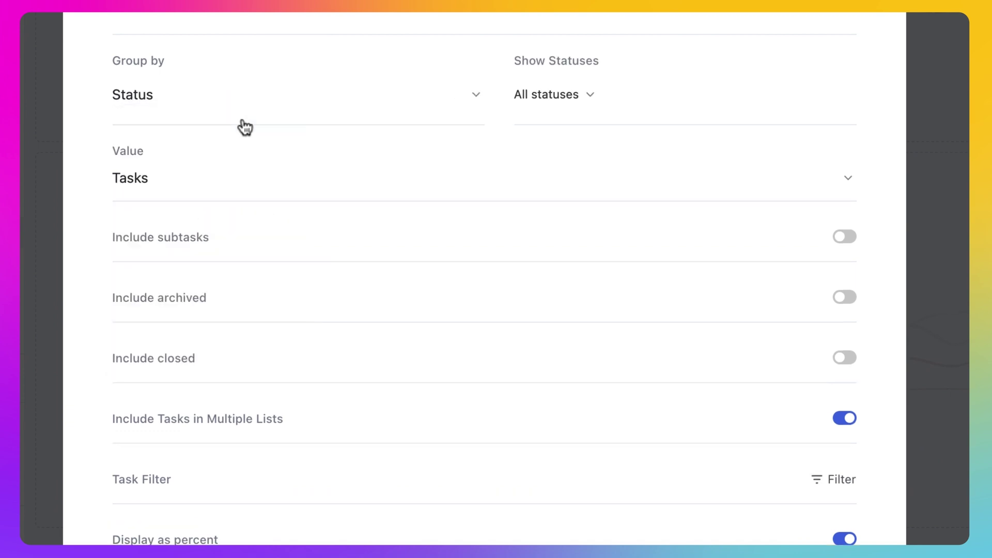
click(212, 188)
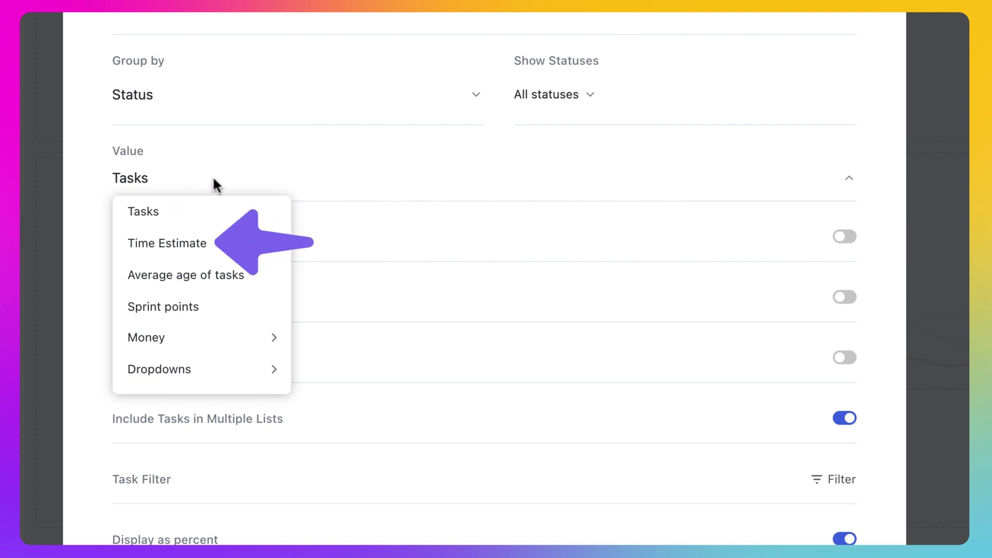
click(210, 214)
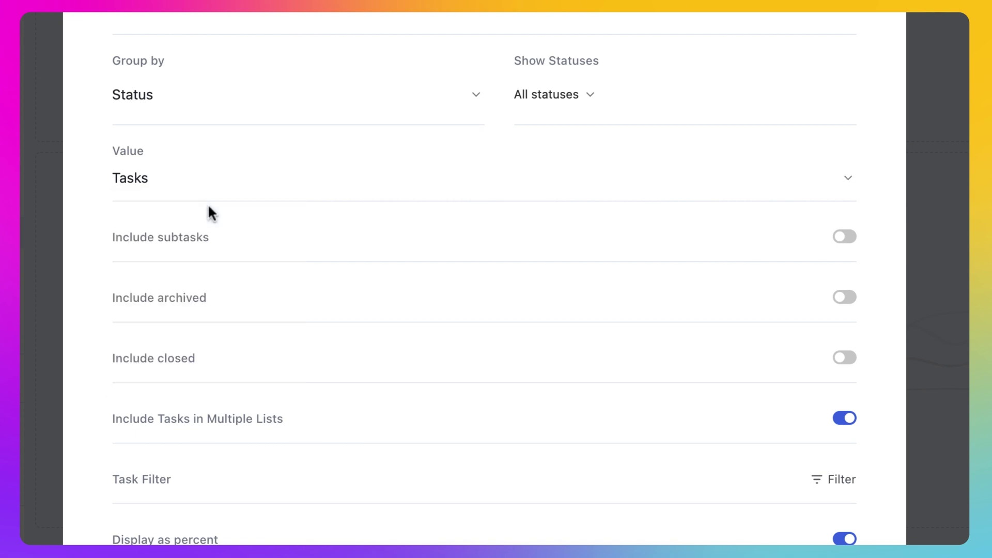
Step: Include subtasks, archived and closed tasks, and review the Filter list without adding a filter
click(842, 238)
click(845, 359)
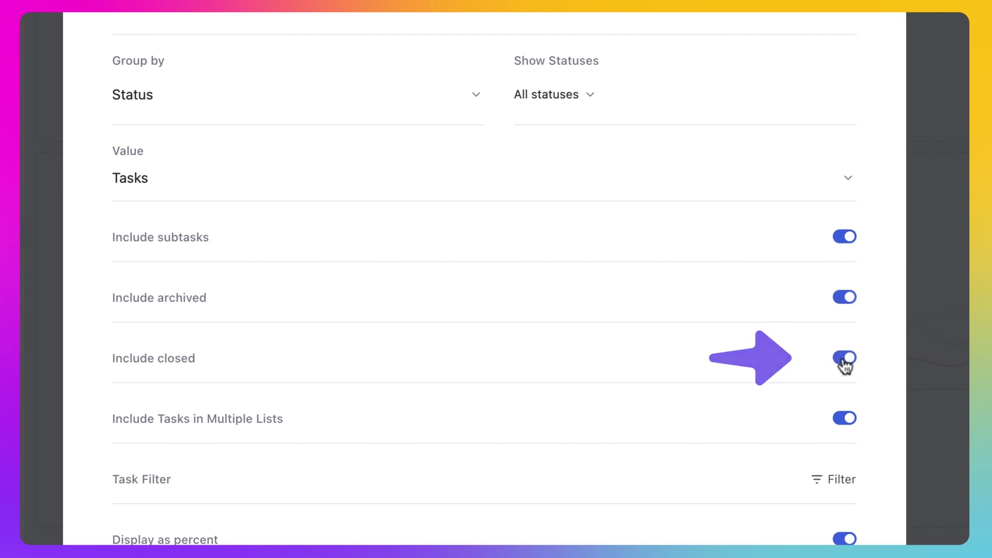
scroll(844, 362, down, 3)
scroll(841, 360, down, 1)
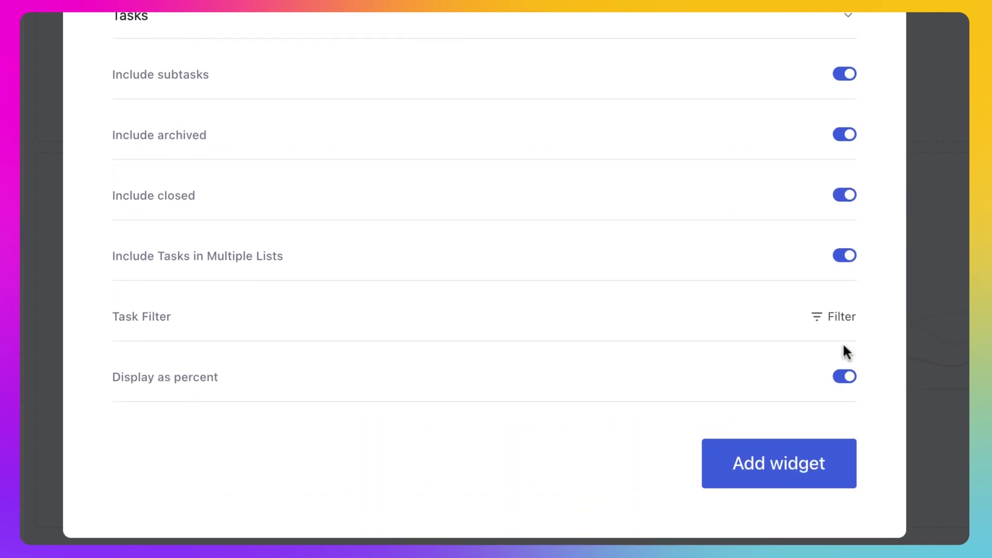
mouse_move(847, 258)
click(827, 317)
scroll(757, 341, down, 15)
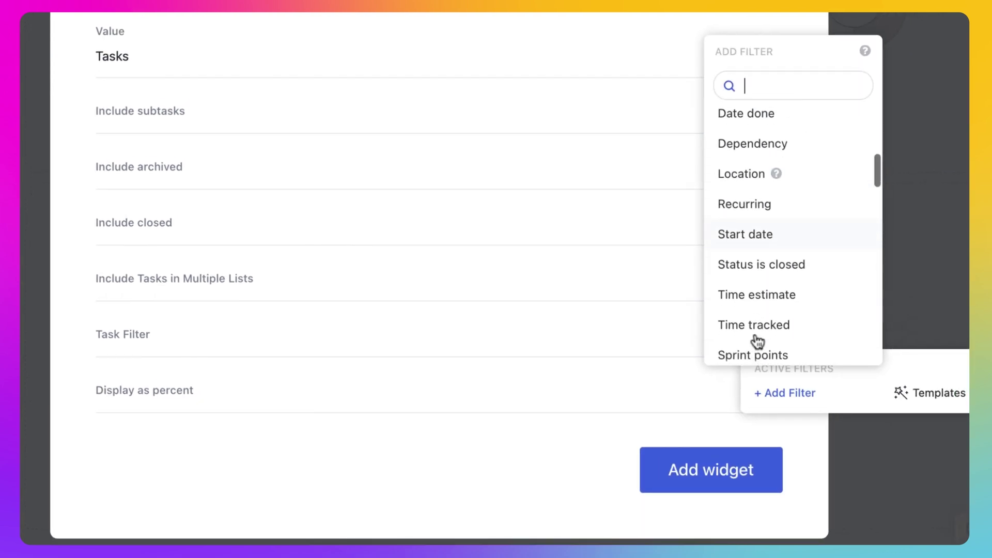
scroll(759, 339, down, 10)
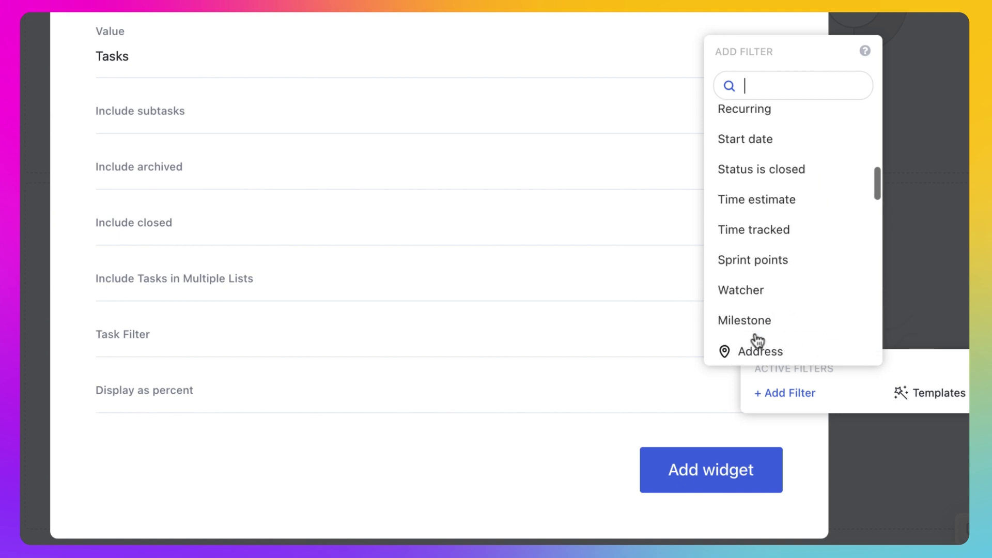
scroll(758, 338, up, 20)
click(653, 335)
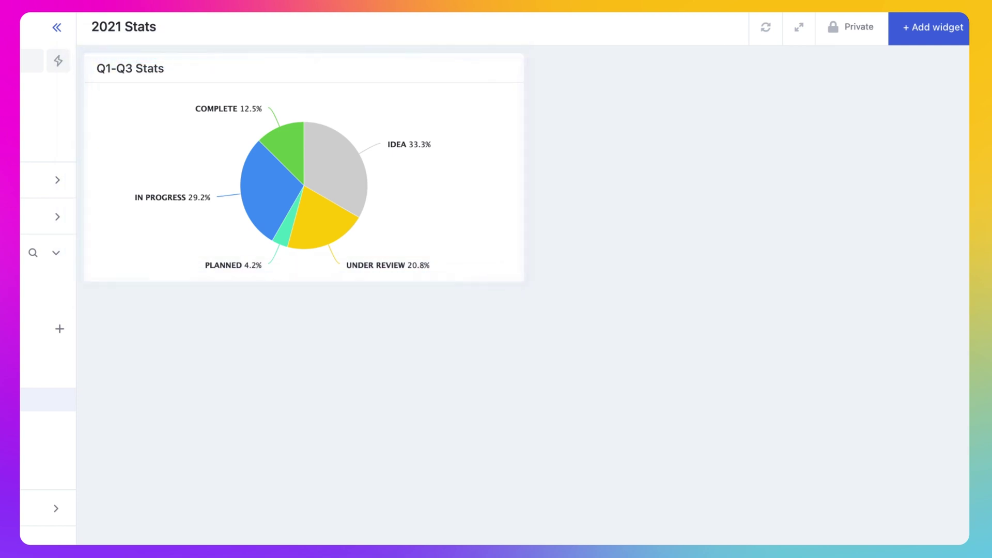
Step: Reposition the Q1-Q3 Stats pie chart widget and drag its corner to enlarge it
mouse_move(248, 182)
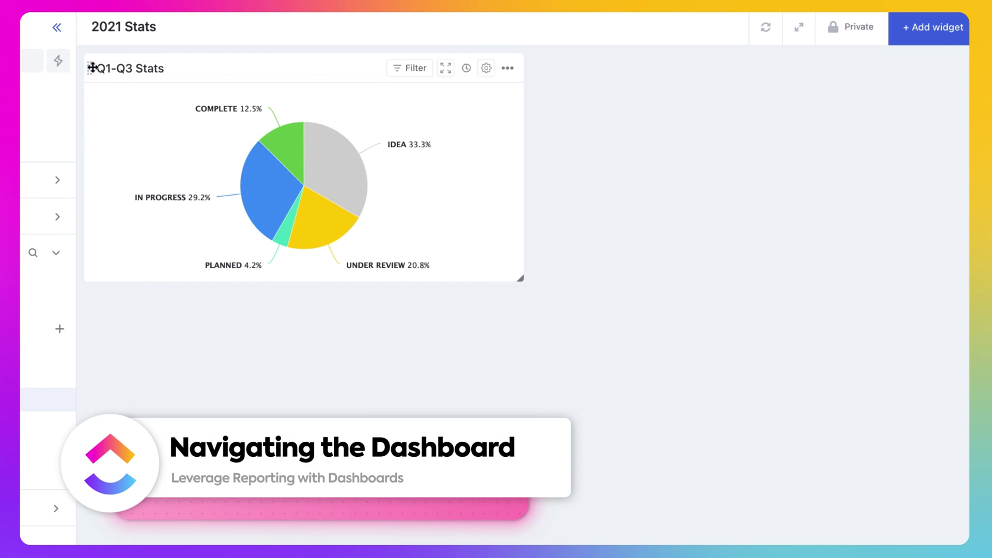
mouse_move(91, 67)
mouse_down()
mouse_move(532, 67)
mouse_move(491, 115)
mouse_move(326, 203)
mouse_move(125, 67)
mouse_move(88, 65)
mouse_up()
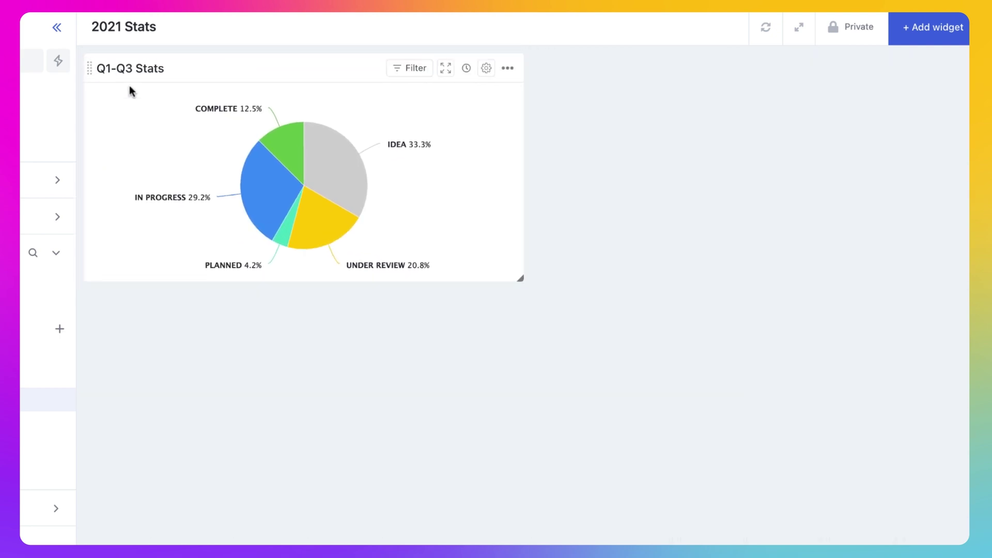
drag(519, 278, 600, 399)
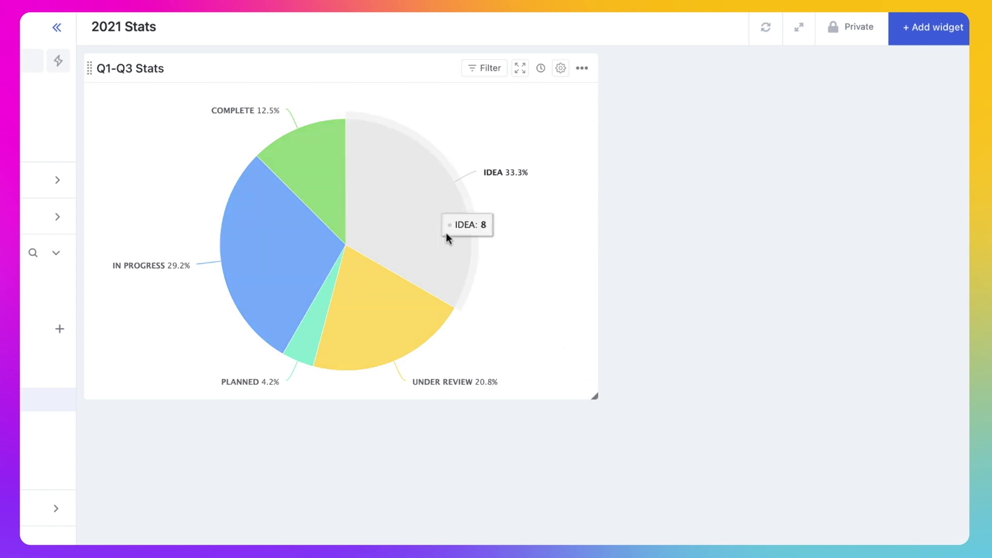
mouse_move(387, 296)
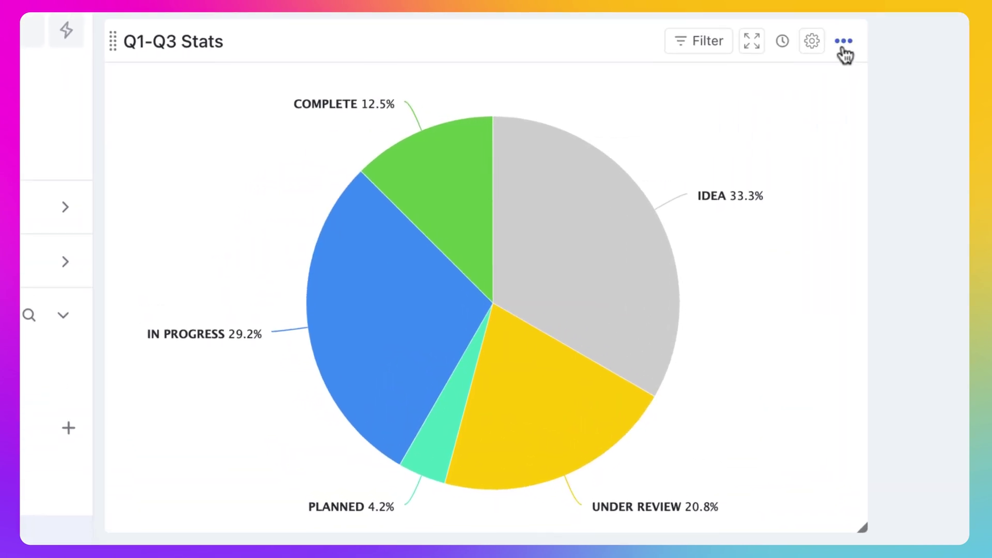
click(582, 68)
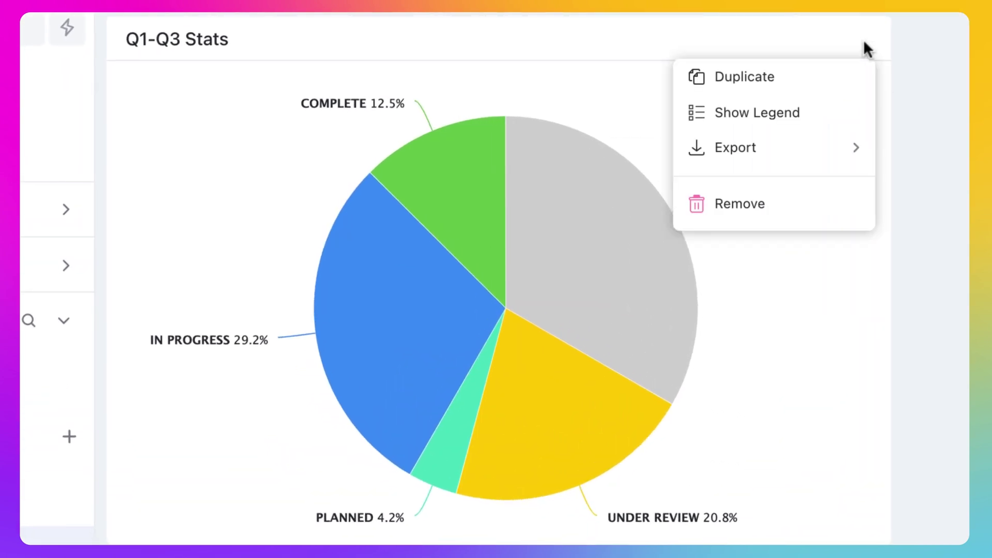
click(785, 114)
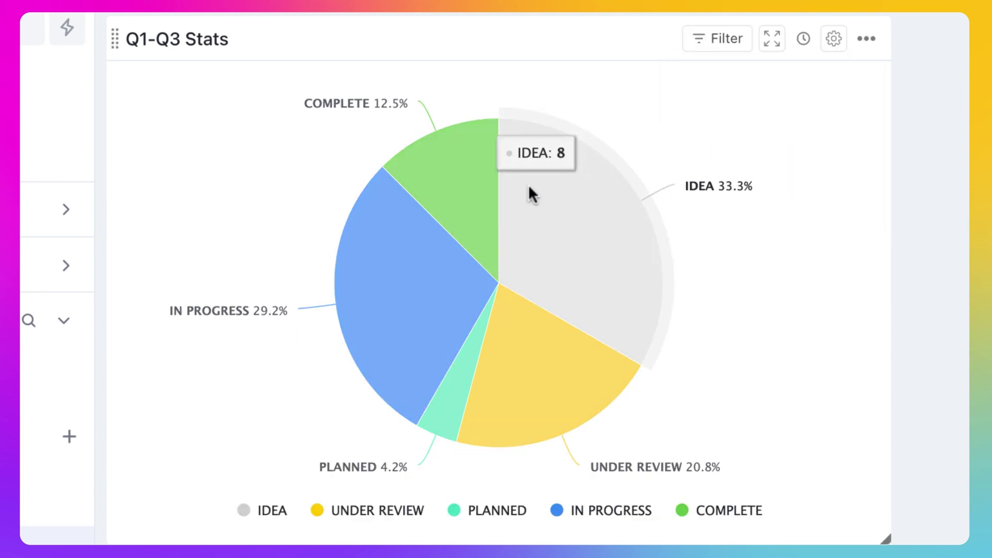
mouse_move(484, 185)
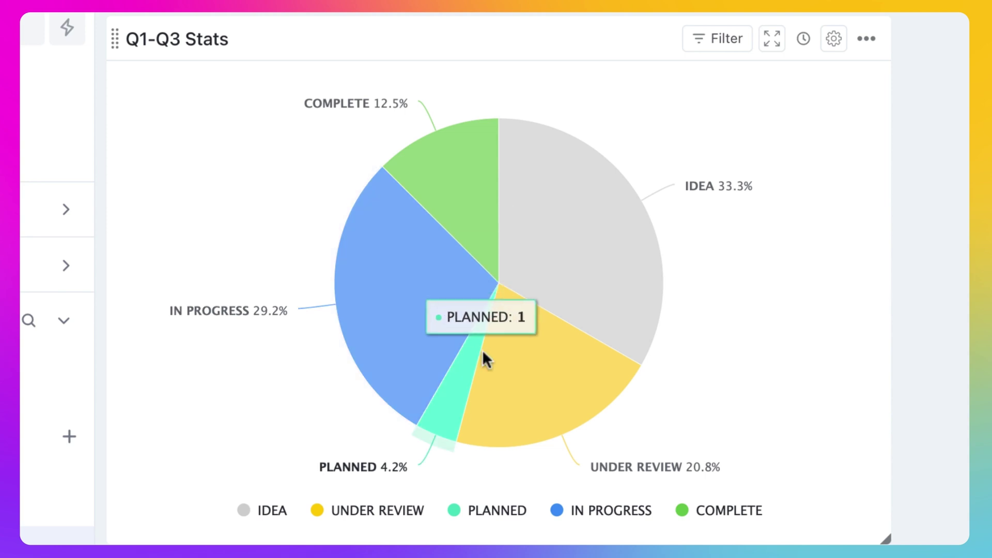
mouse_move(537, 363)
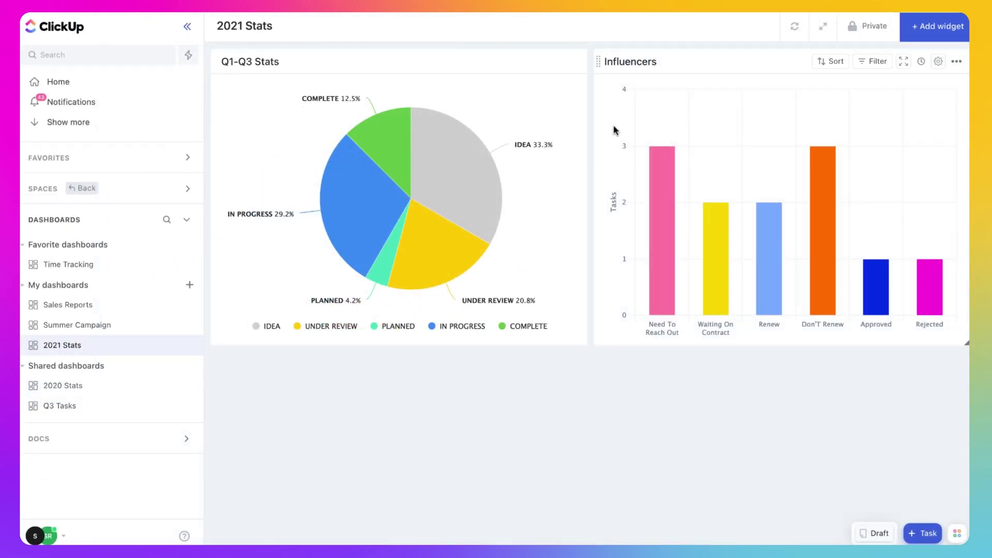
Step: Sort the Influencers bar chart by Values so the tallest bars come first
mouse_move(639, 130)
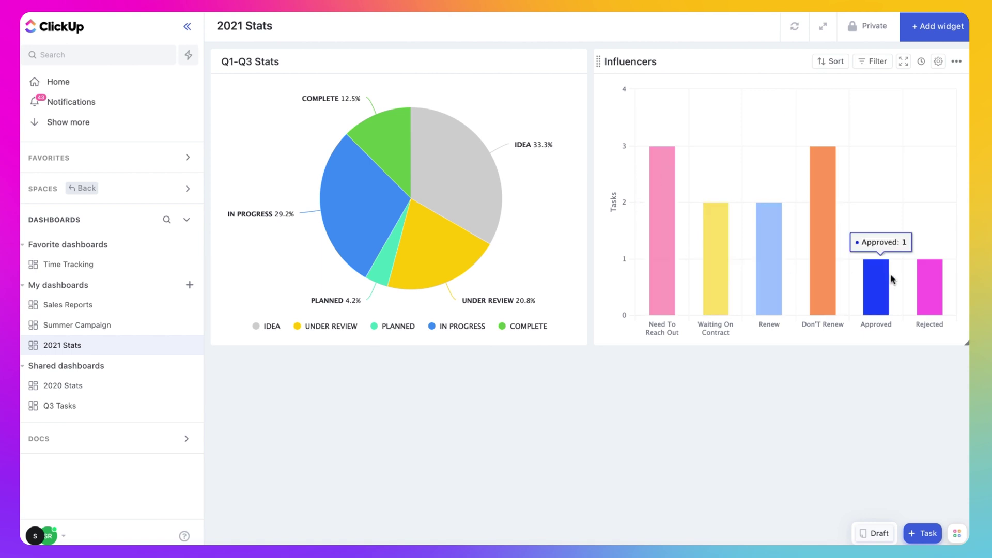
mouse_move(930, 278)
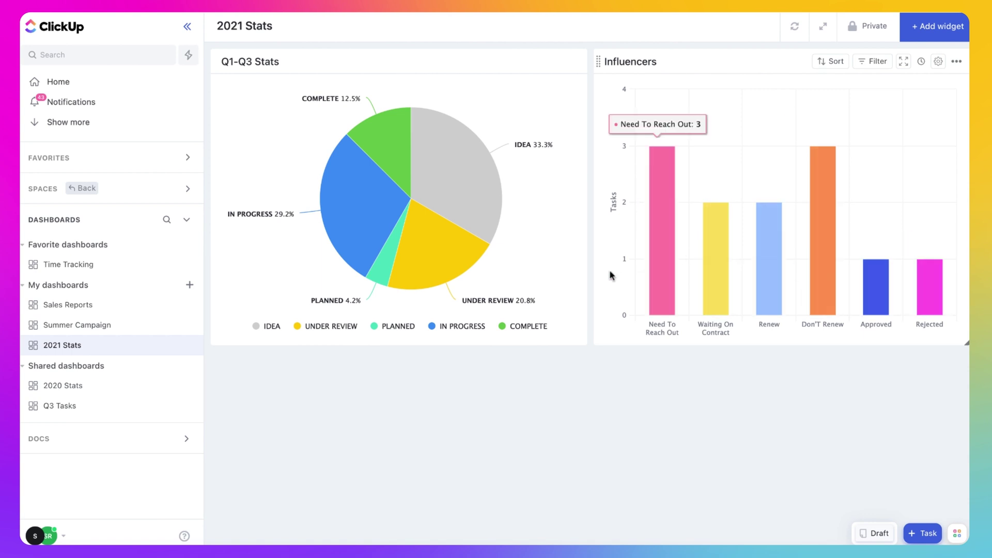
mouse_move(653, 206)
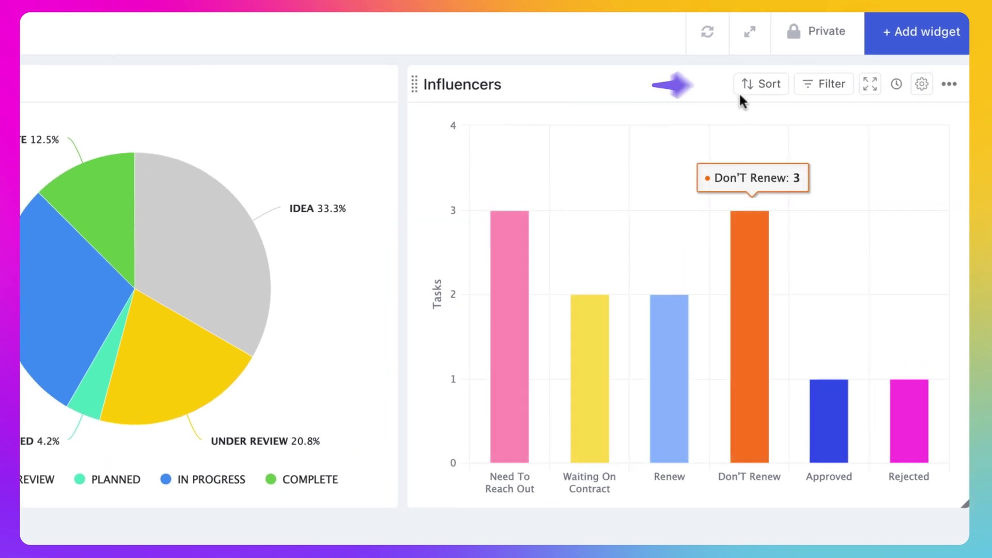
click(752, 88)
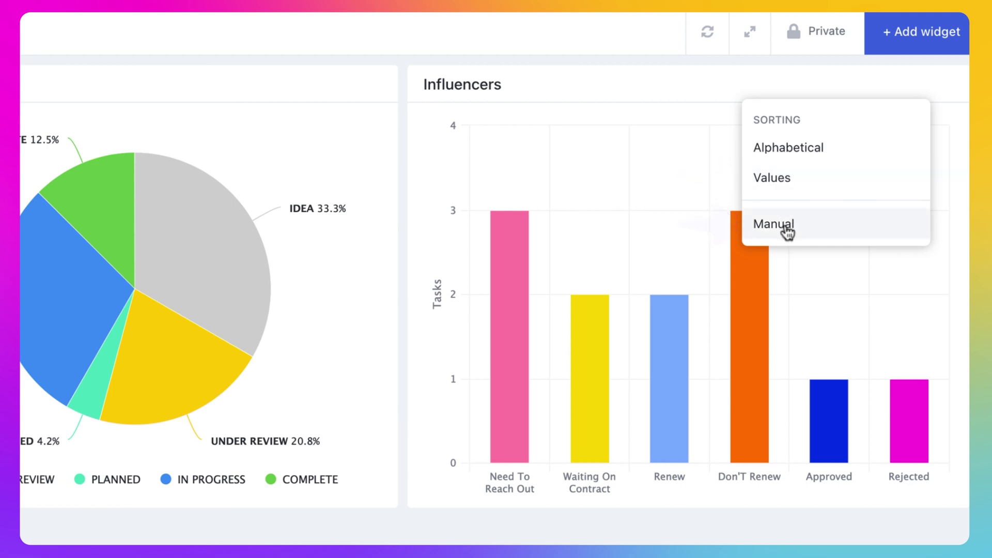
click(771, 182)
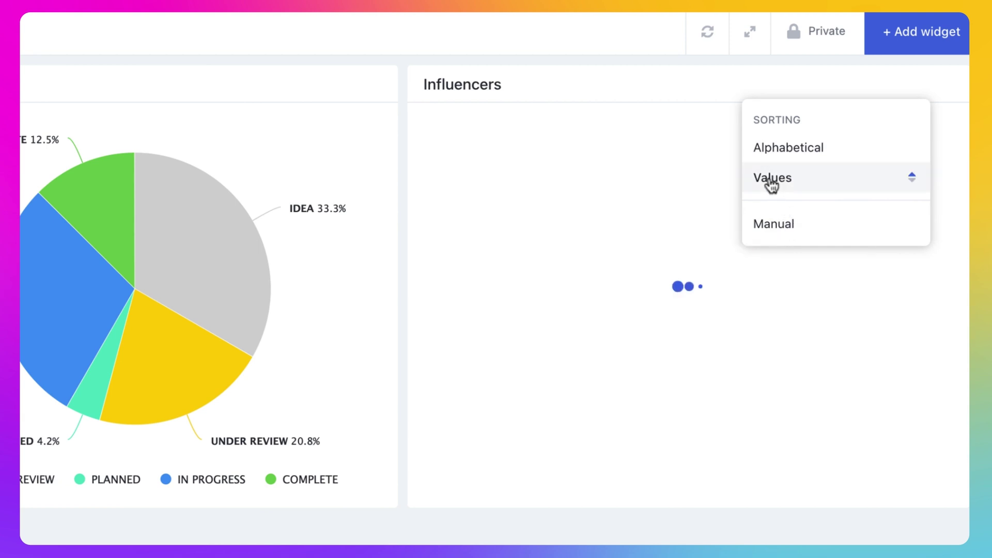
click(605, 55)
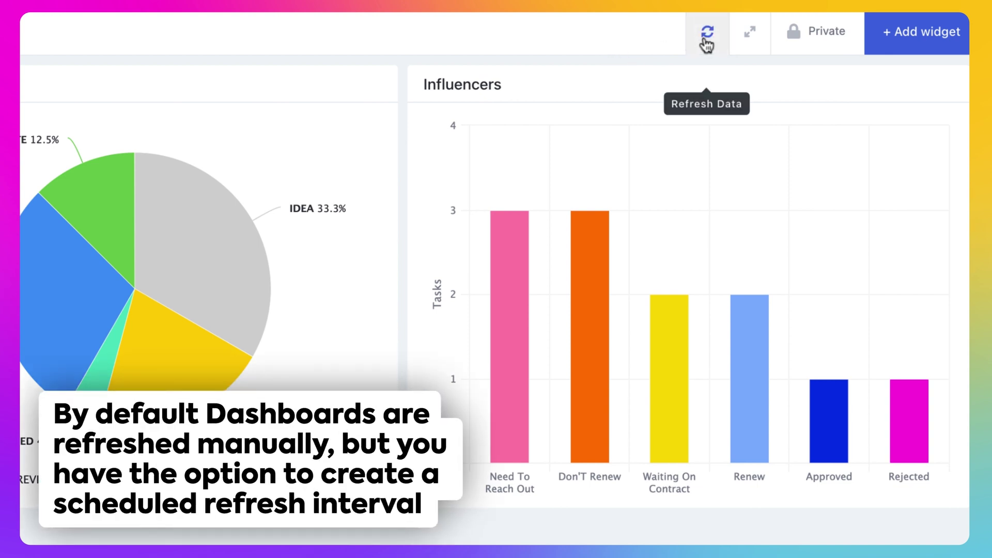
Step: Refresh the dashboard data now, leave the interval on Manual Only, and open sharing settings
click(707, 35)
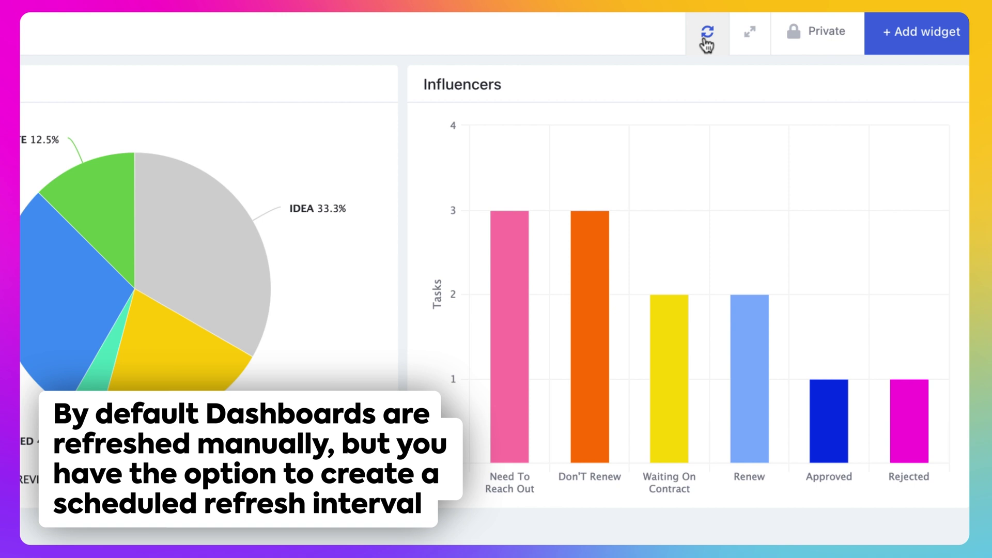
click(705, 38)
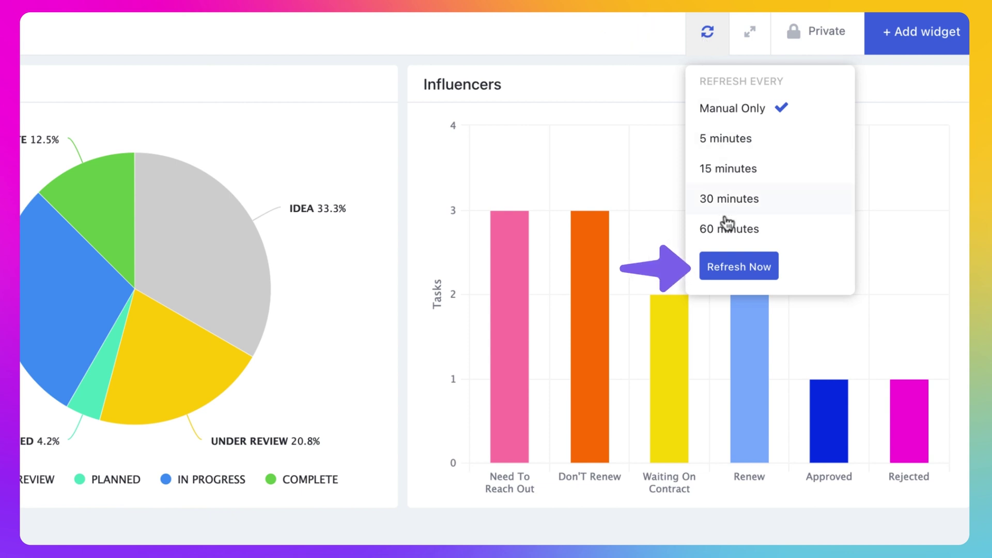
click(724, 269)
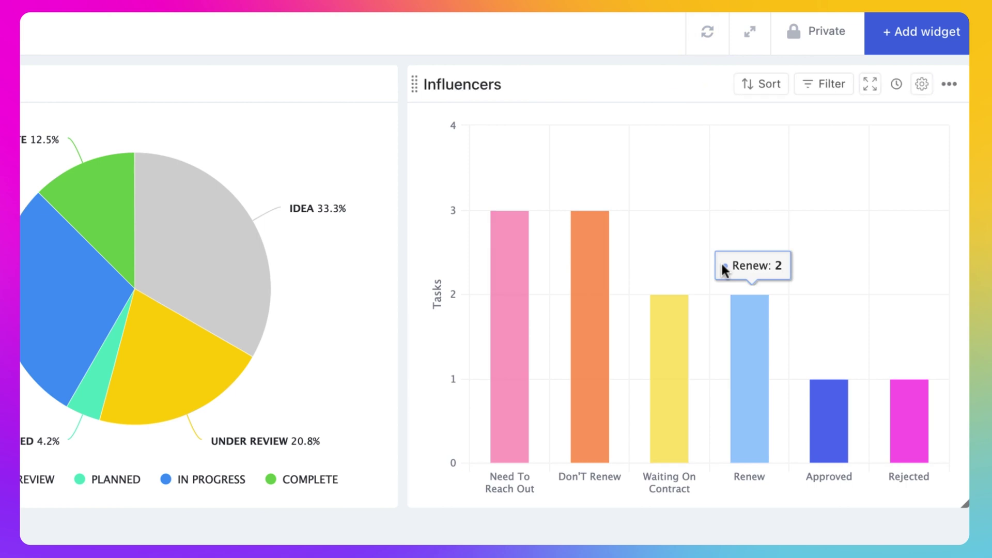
click(708, 35)
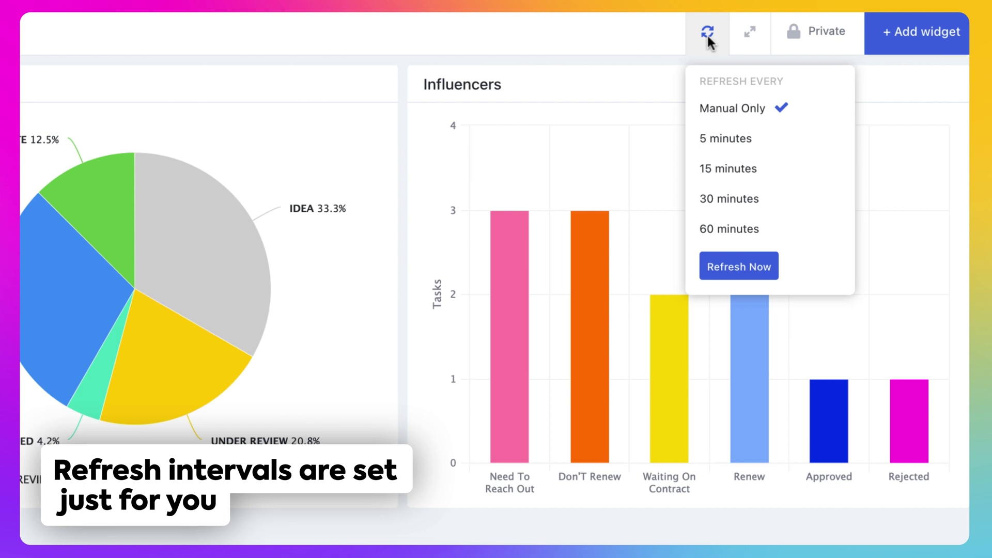
click(635, 37)
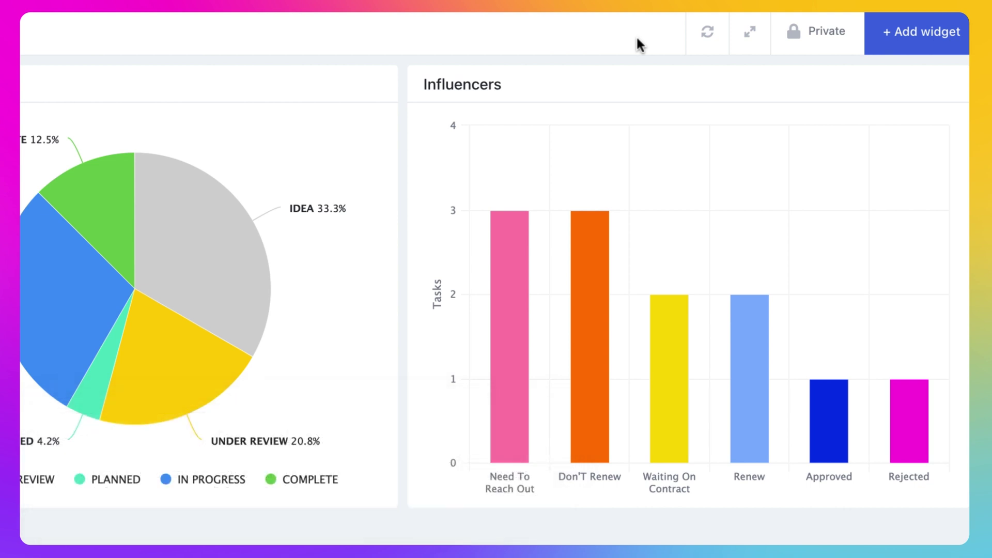
click(824, 36)
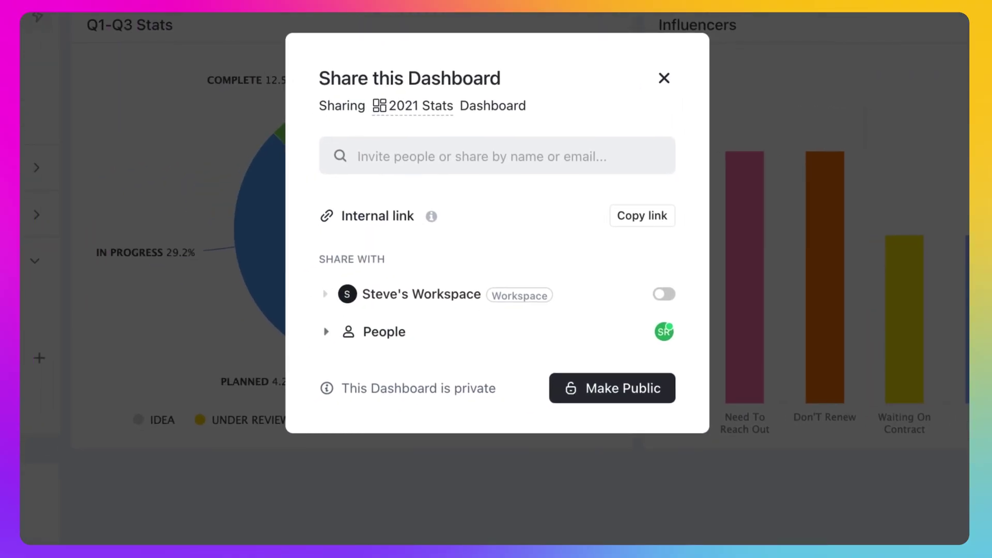
Step: Share the 2021 Stats dashboard with three workspace members
click(469, 155)
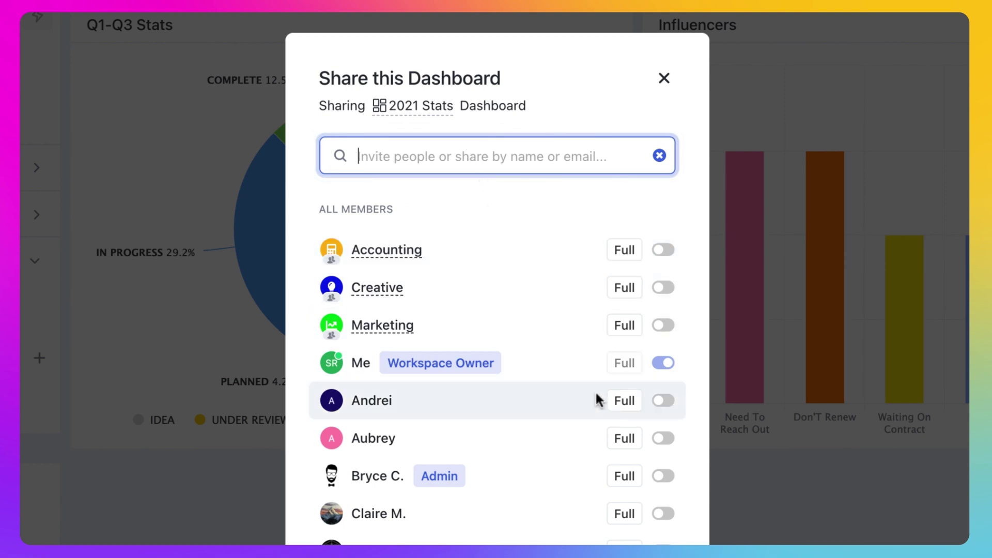
click(661, 440)
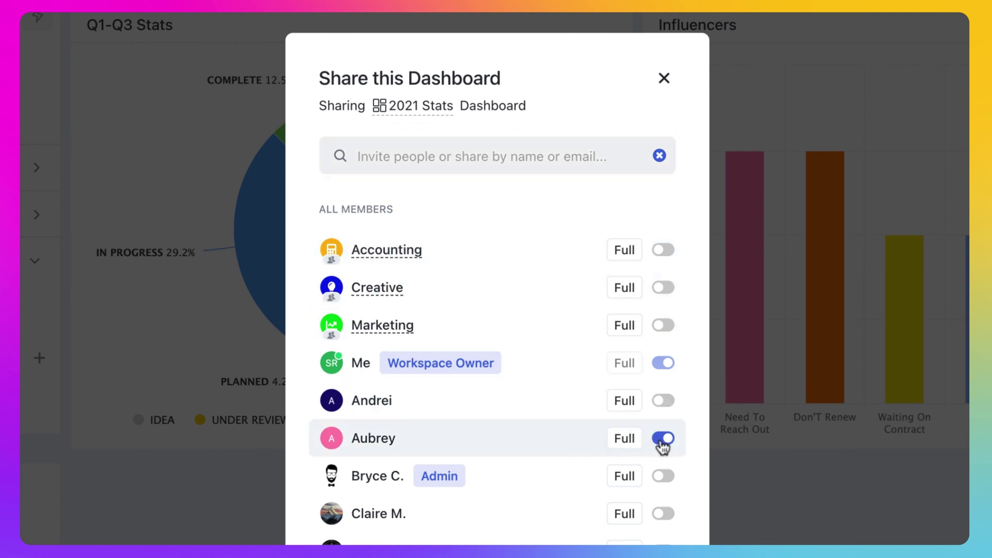
click(661, 477)
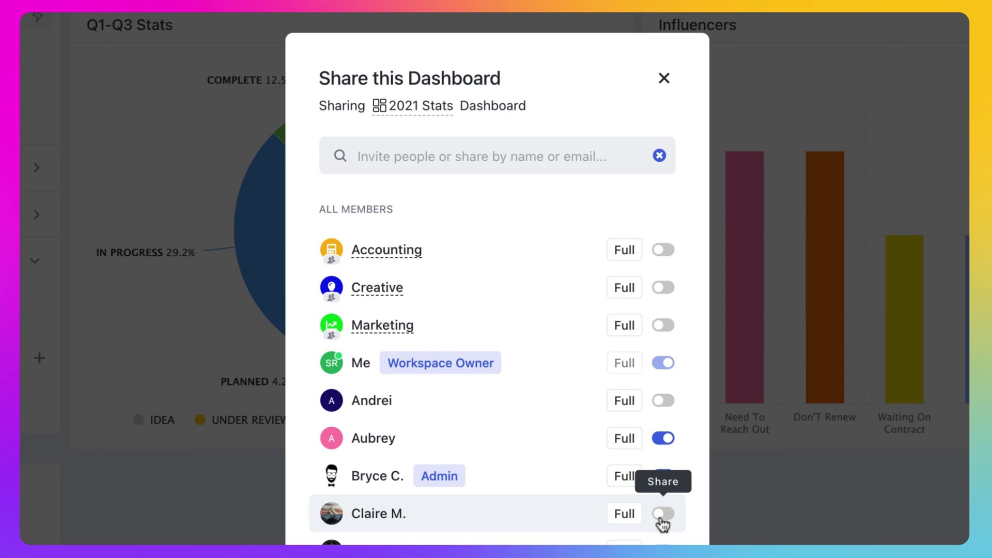
click(661, 514)
click(659, 155)
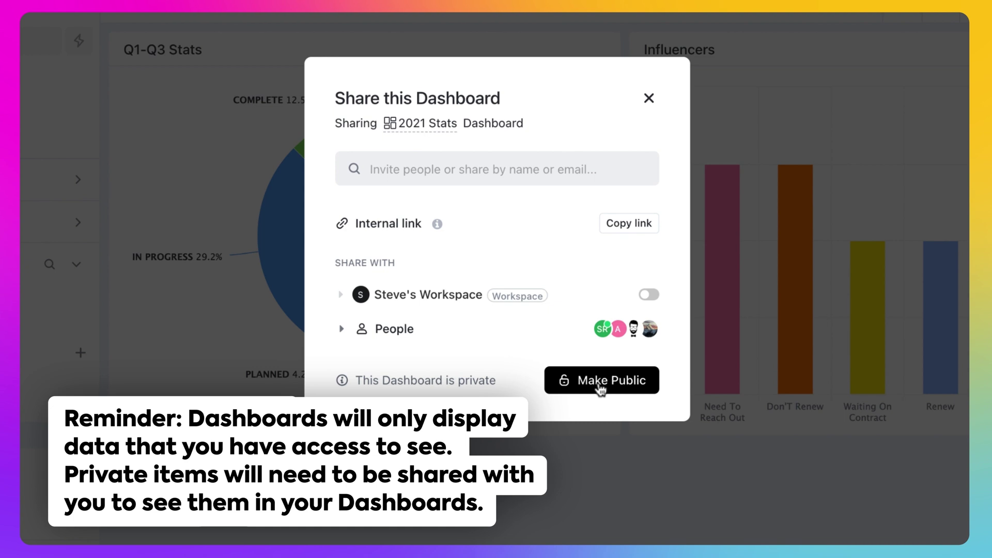
Step: Remove all invited people so only the owner keeps access, then close the sharing dialog
click(403, 337)
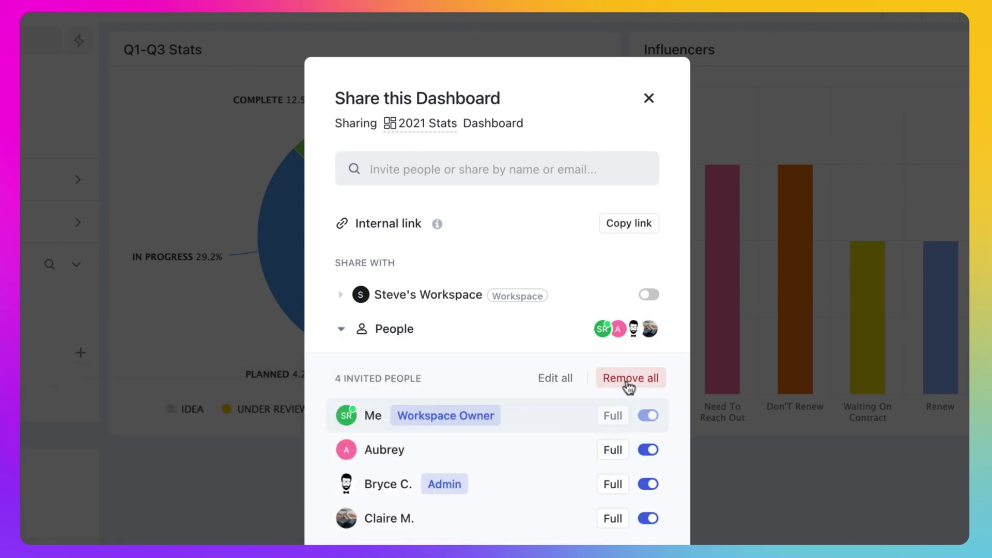
click(627, 381)
click(579, 210)
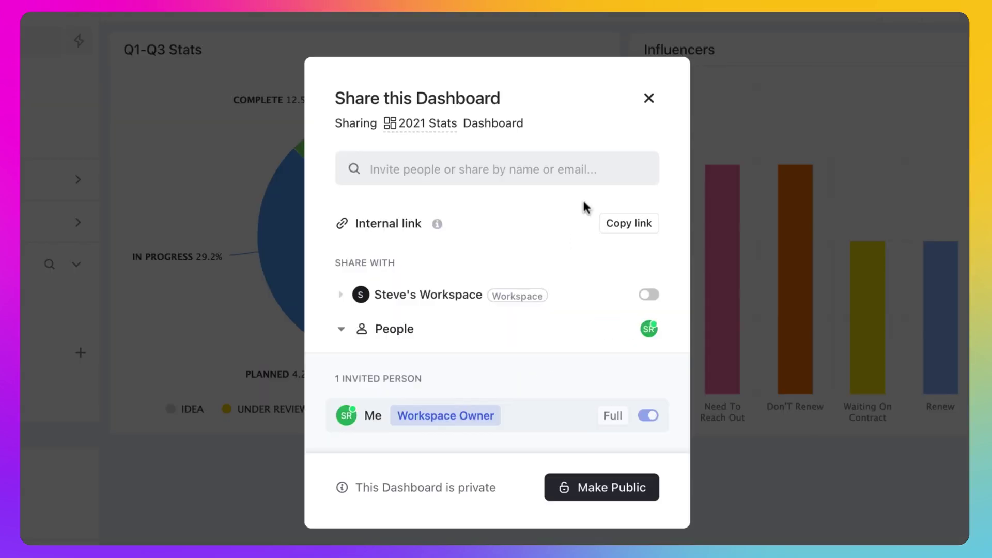
click(649, 99)
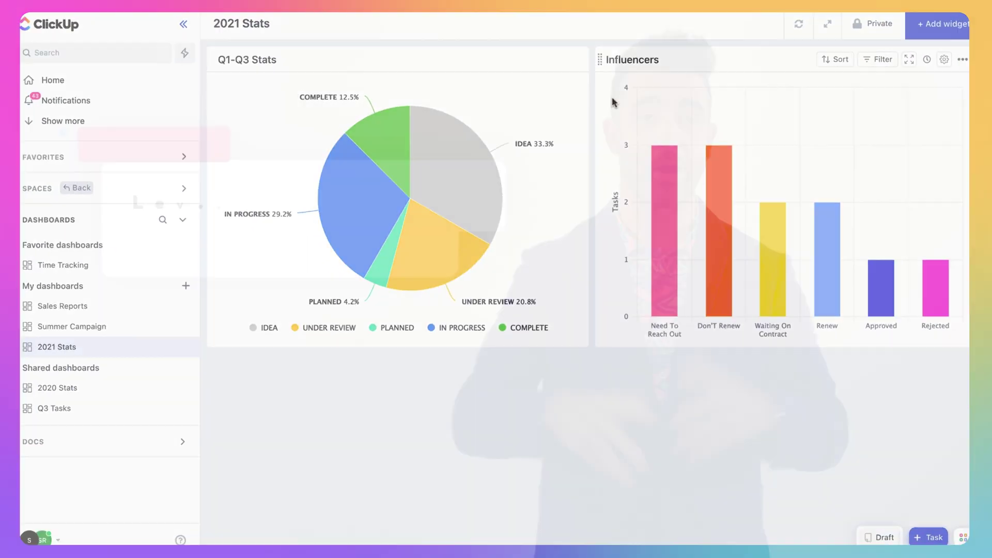